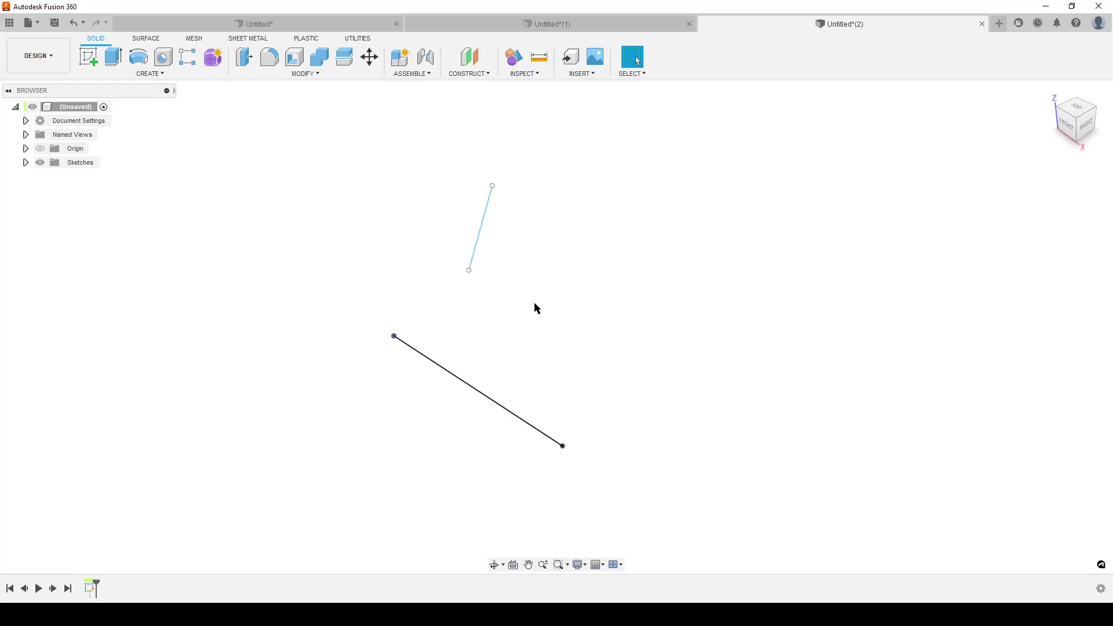
- Reopen the sketch and make the tilted 40,00 line perpendicular to the 50,00 rectangle's bottom edge
right_click(605, 254)
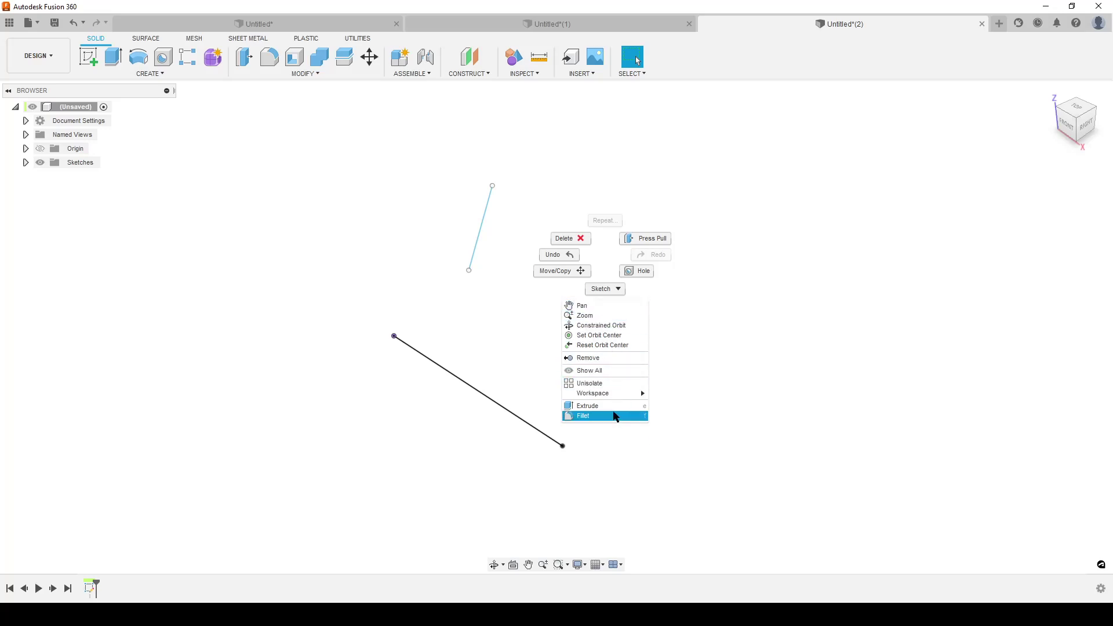
left_click(895, 345)
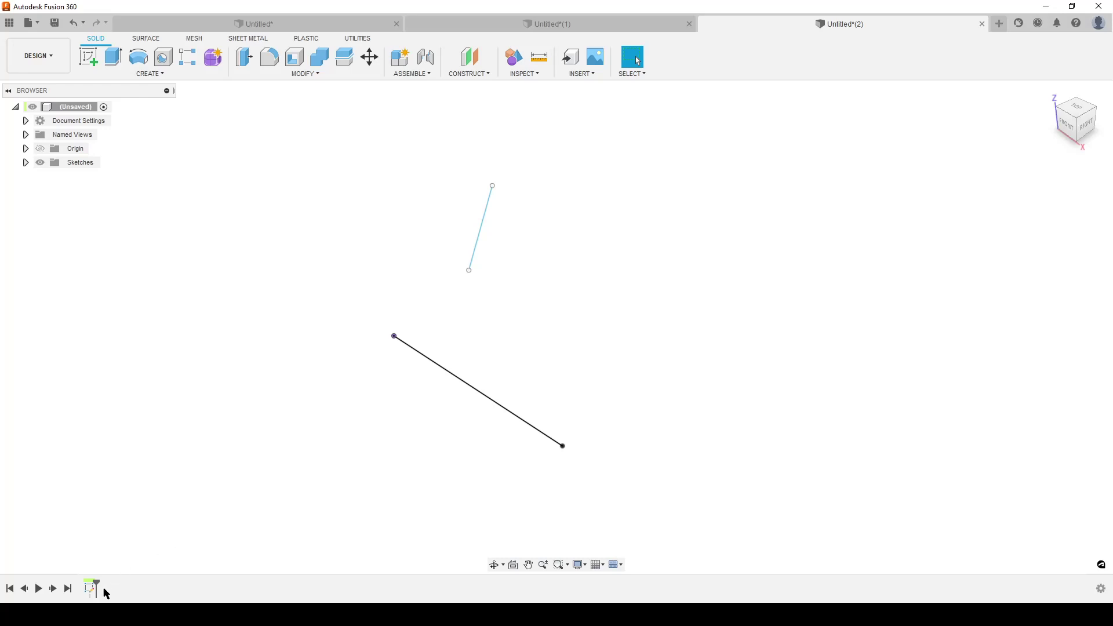
double_click(87, 588)
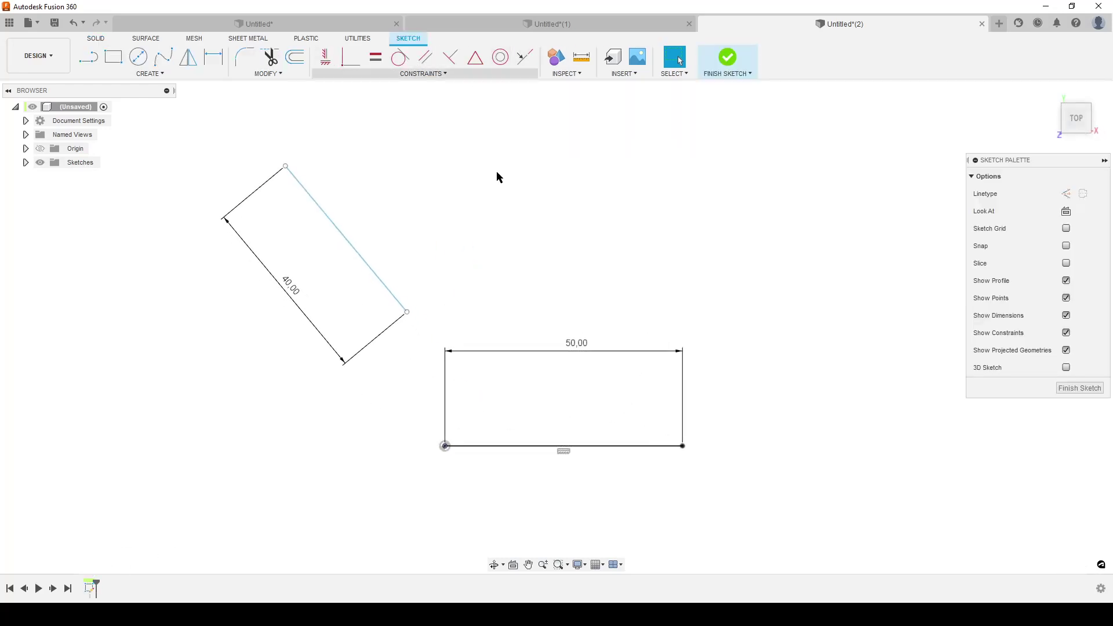
left_click(334, 223)
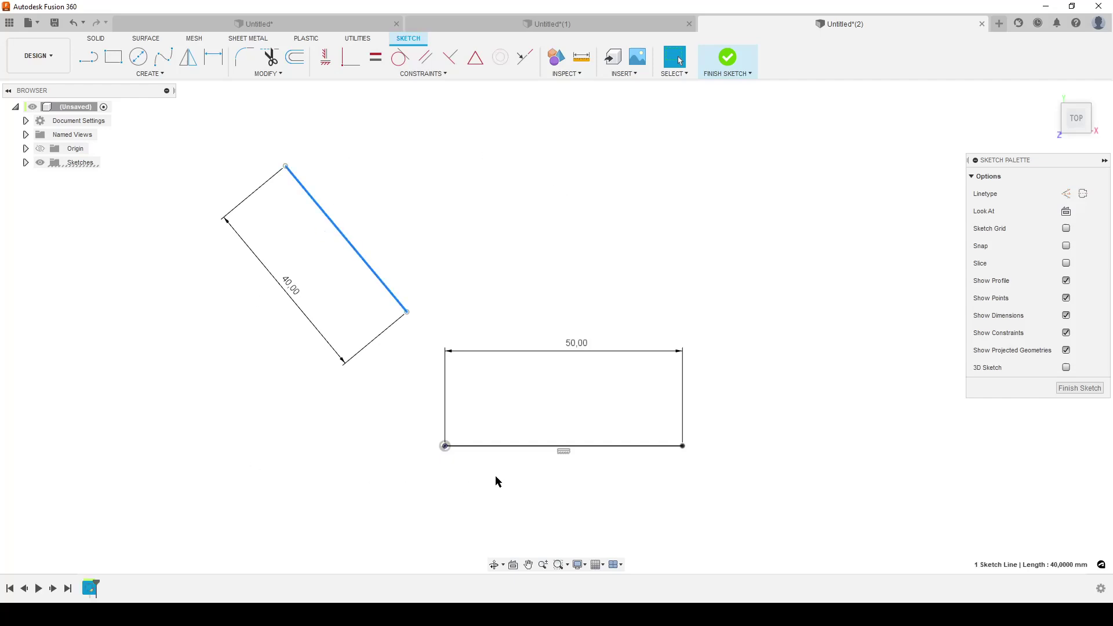
left_click(502, 445)
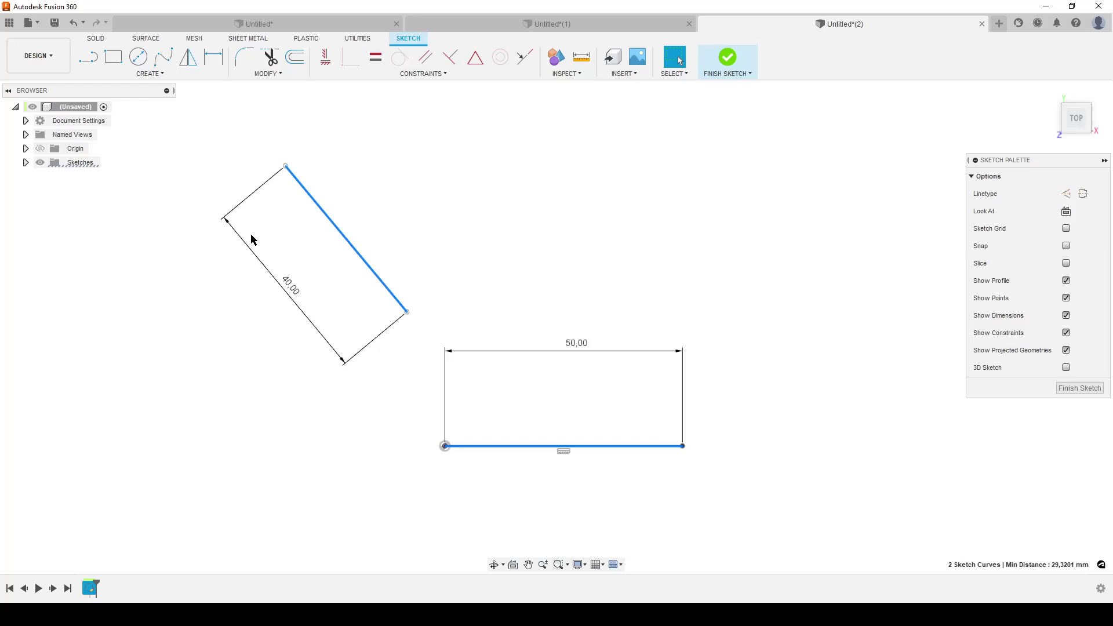
right_click(511, 207)
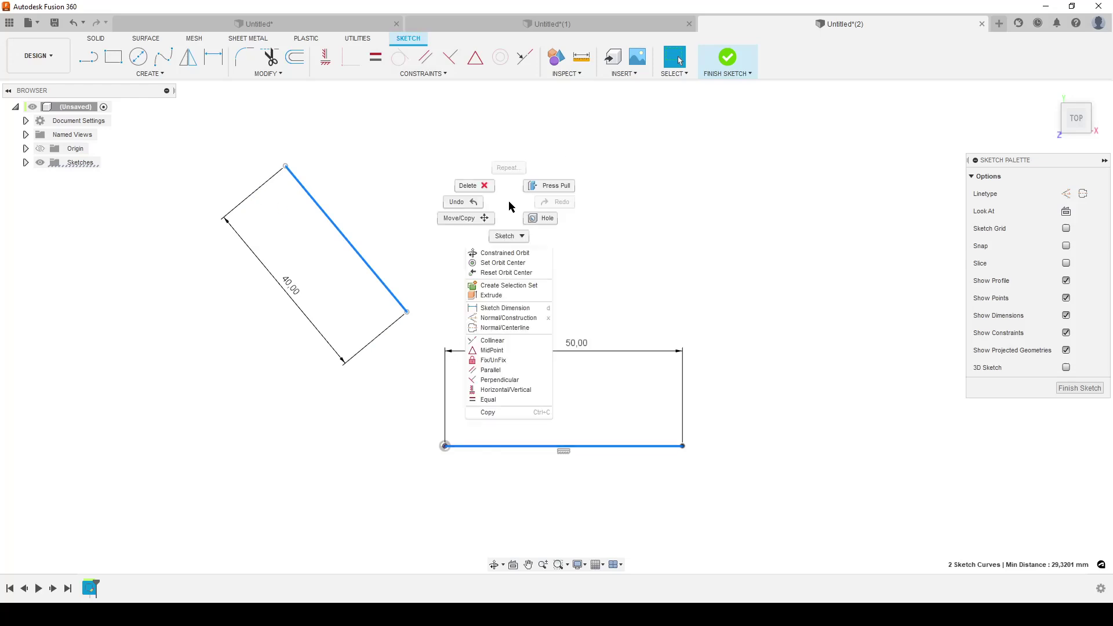
left_click(530, 381)
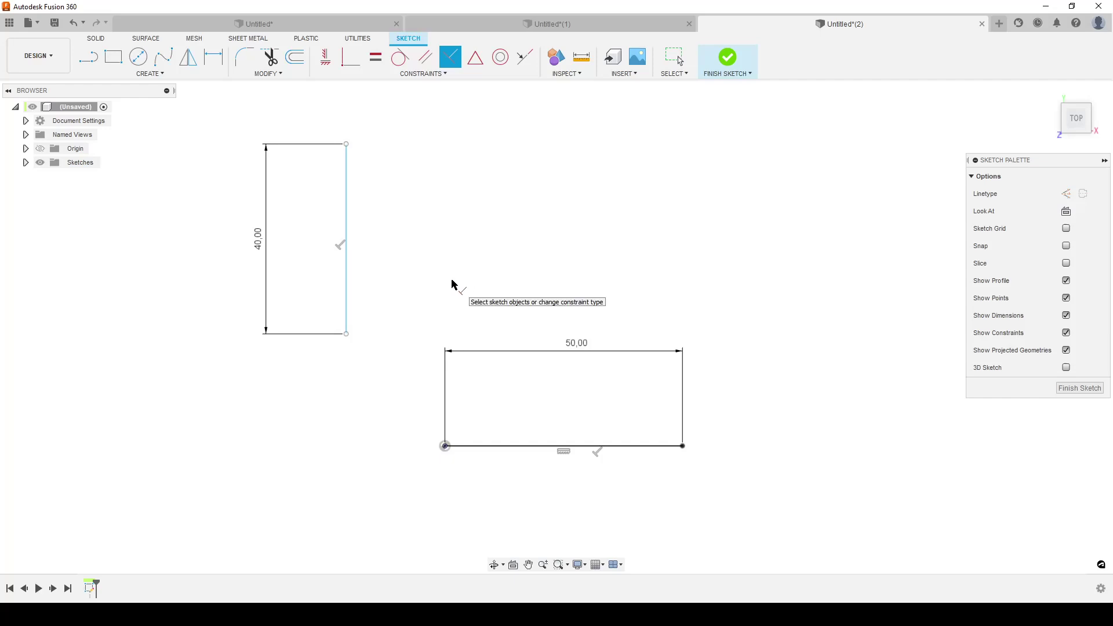
- Constrain the vertical 40,00 line's end to the midpoint of the bottom edge
key("Escape")
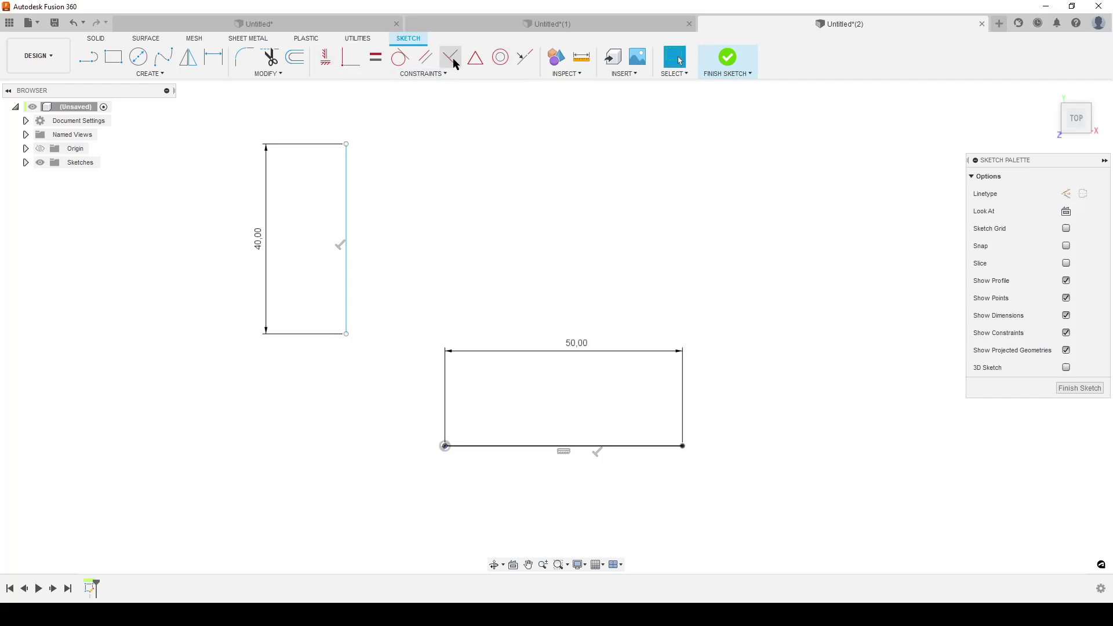
left_click(346, 182)
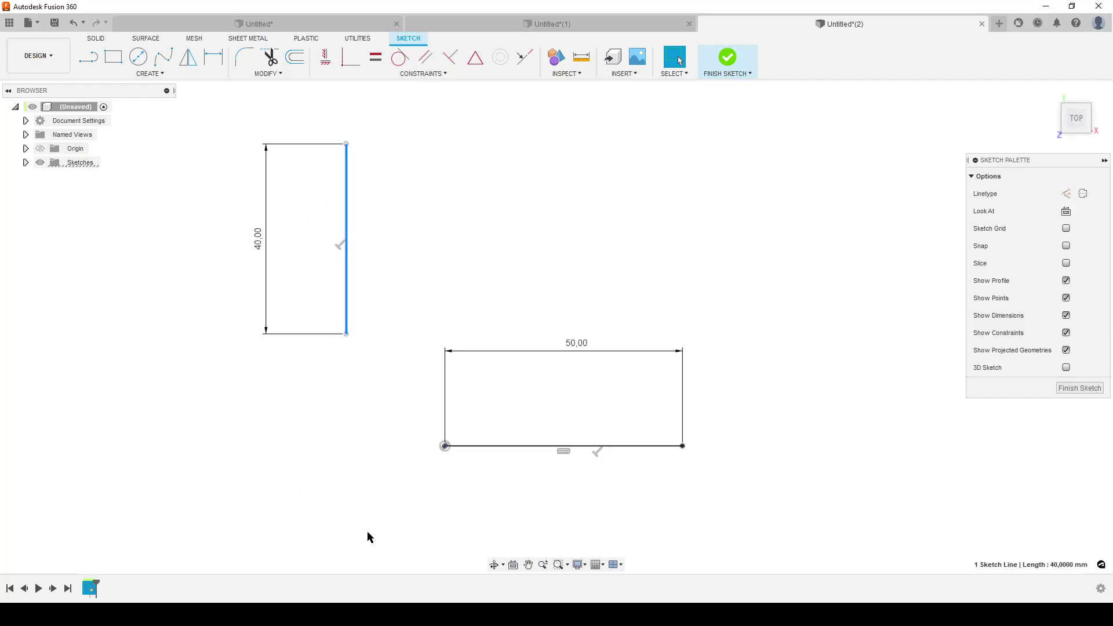
left_click(494, 446, "shift")
right_click(478, 224)
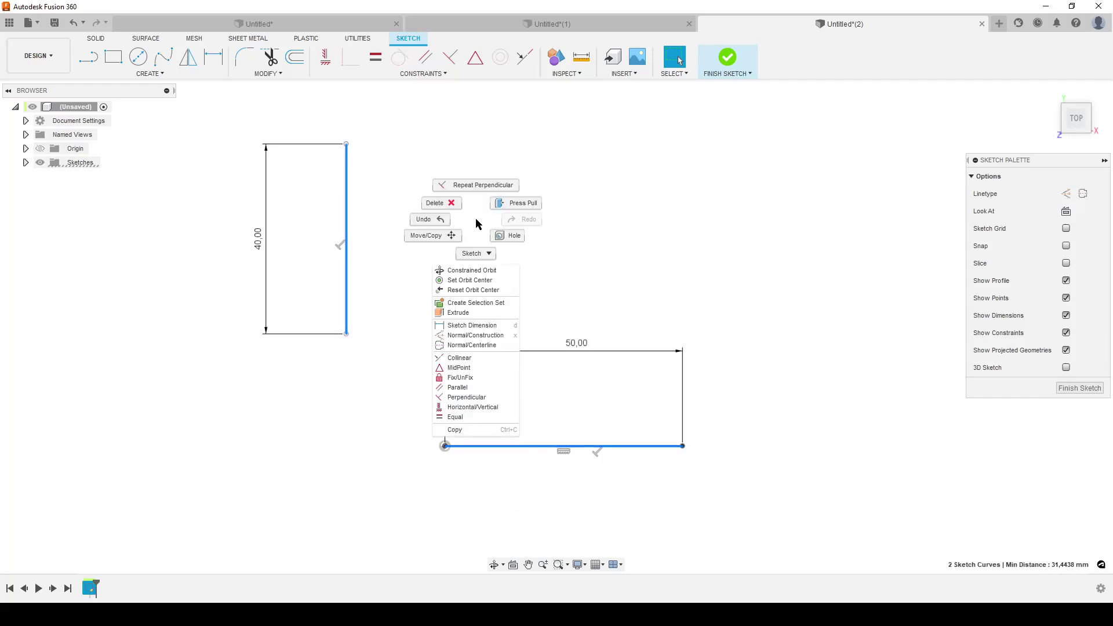
left_click(479, 368)
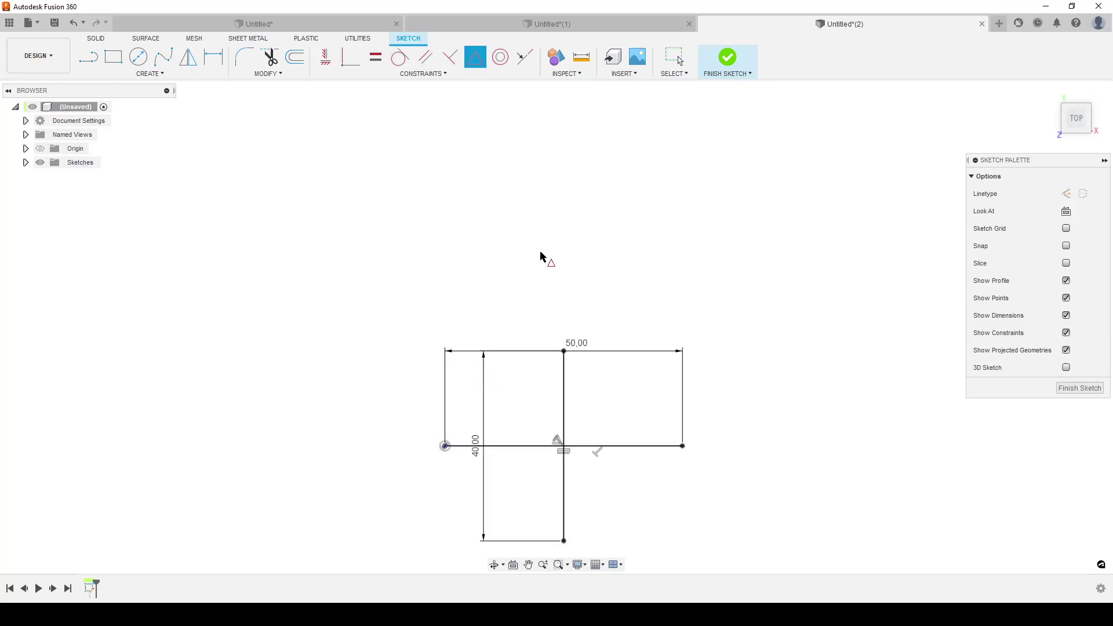
- Cancel a symmetry constraint and drag the 40,00 rectangle wider toward the left
left_click(475, 58)
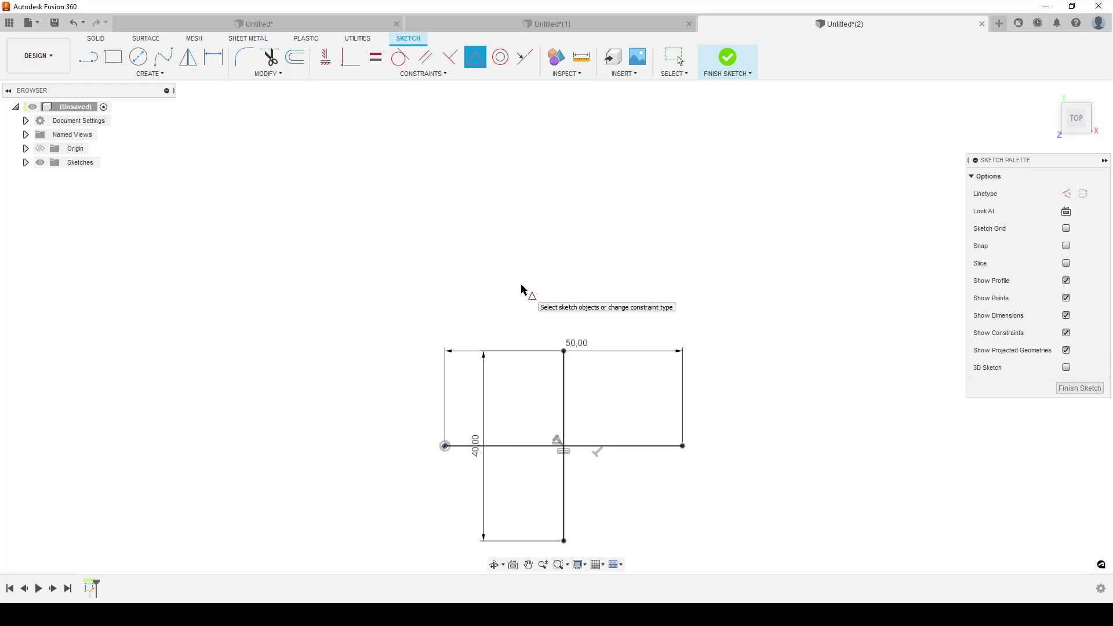
key("Escape")
left_click_drag(484, 464, 351, 455)
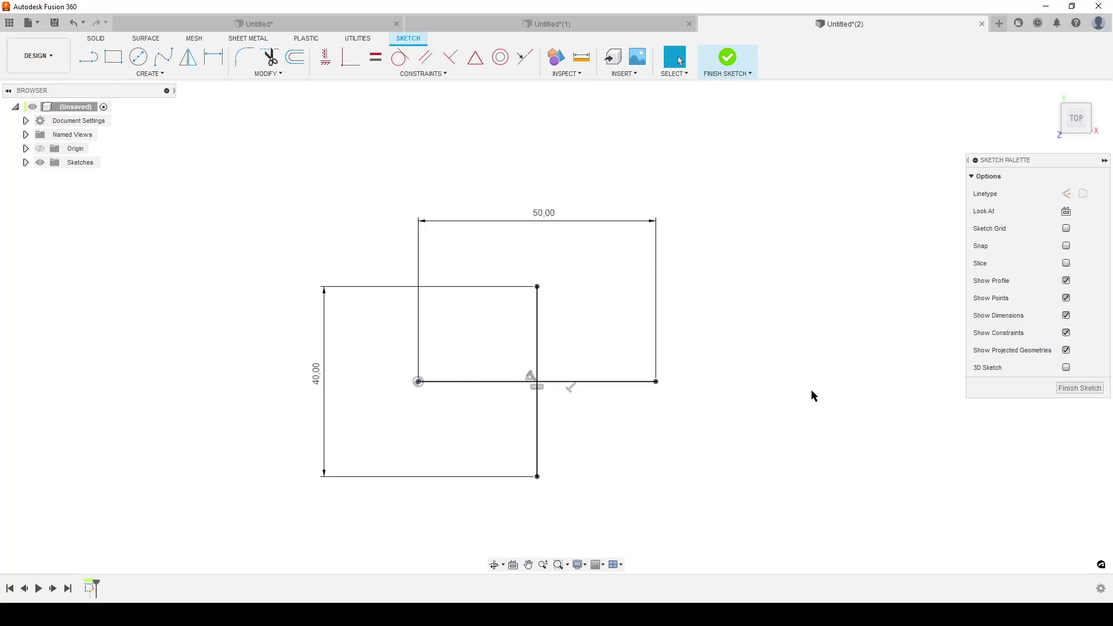
- Finish the sketch, switch to the Untitled*(1) design, and centre its three circles in view
left_click(1082, 389)
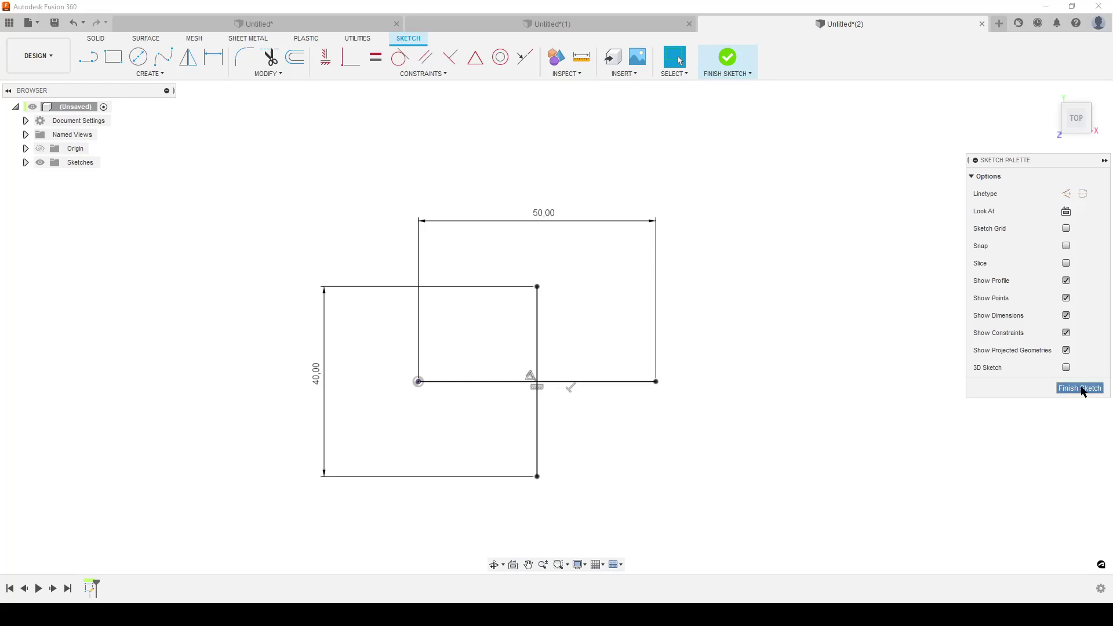
left_click(609, 25)
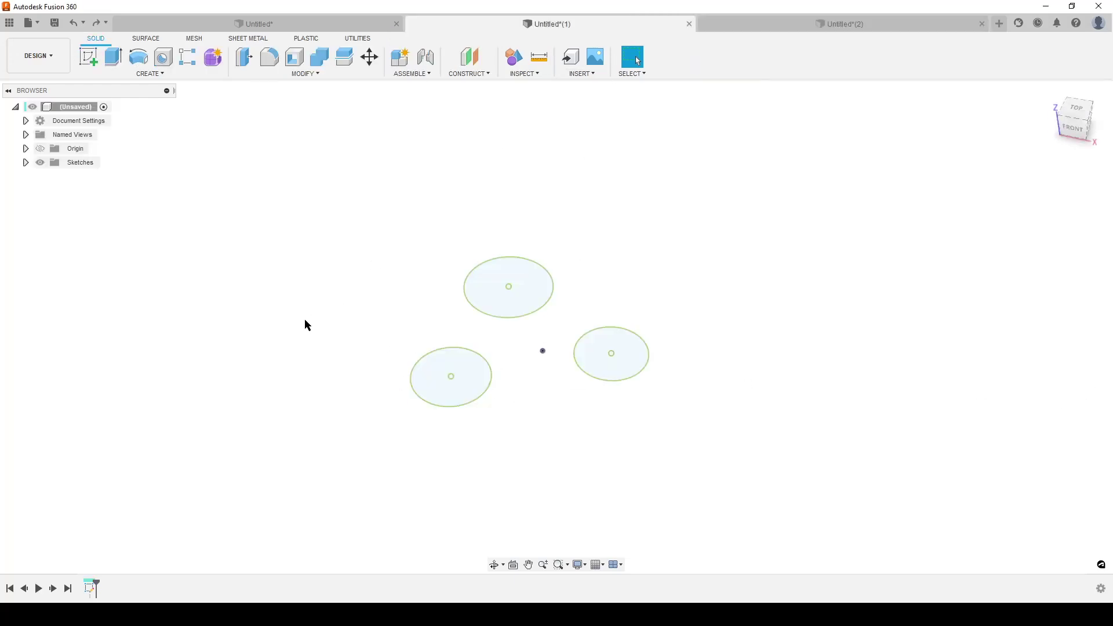
scroll(210, 311, "down", 2)
scroll(435, 429, "up", 4)
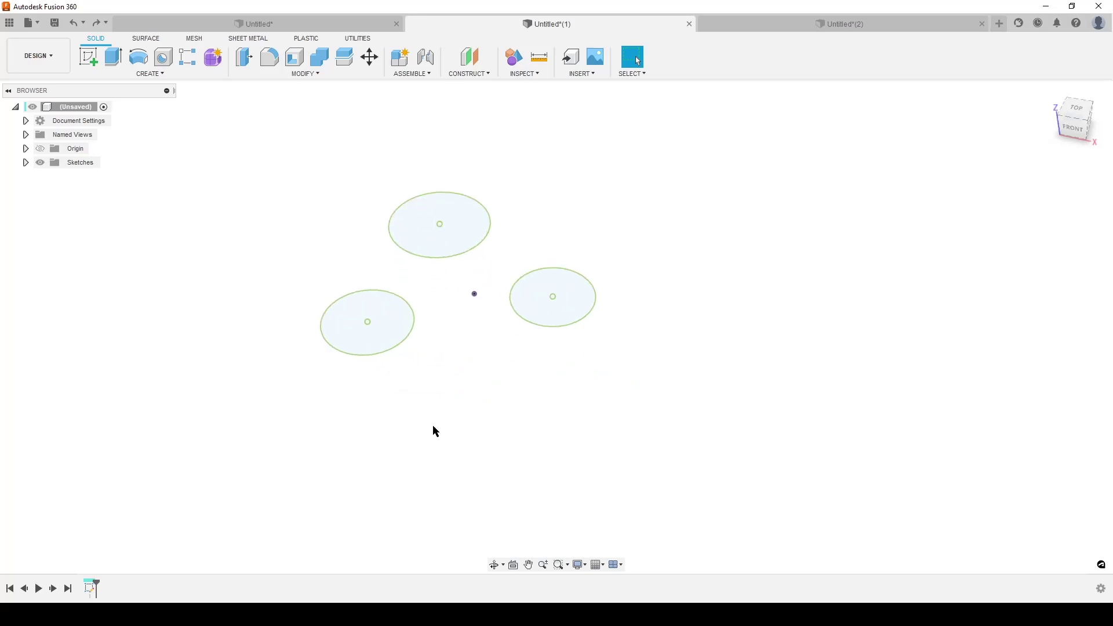
mouse_move(435, 430)
middle_mouse_down()
mouse_move(493, 460)
mouse_move(499, 477)
middle_mouse_up()
right_click(749, 254)
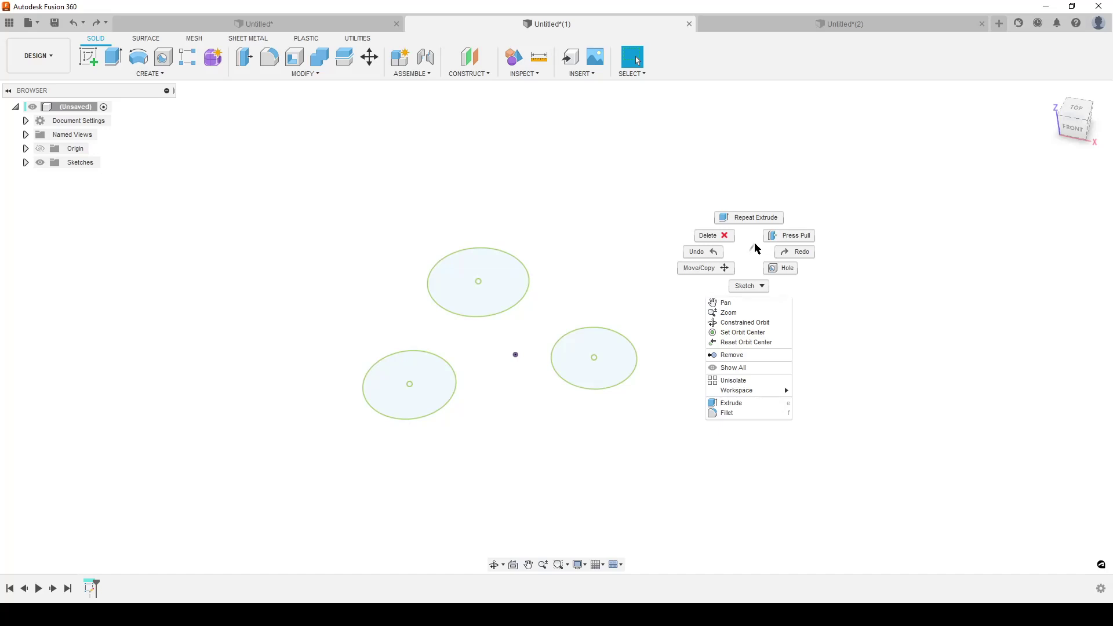
left_click(756, 248)
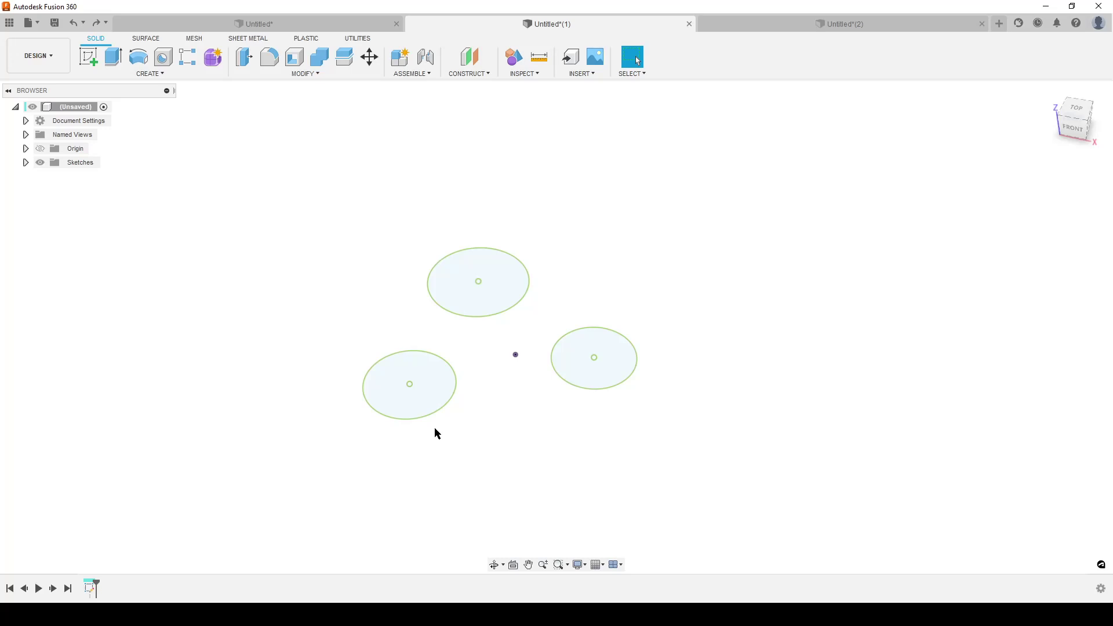
middle_click_drag(520, 430, 544, 422)
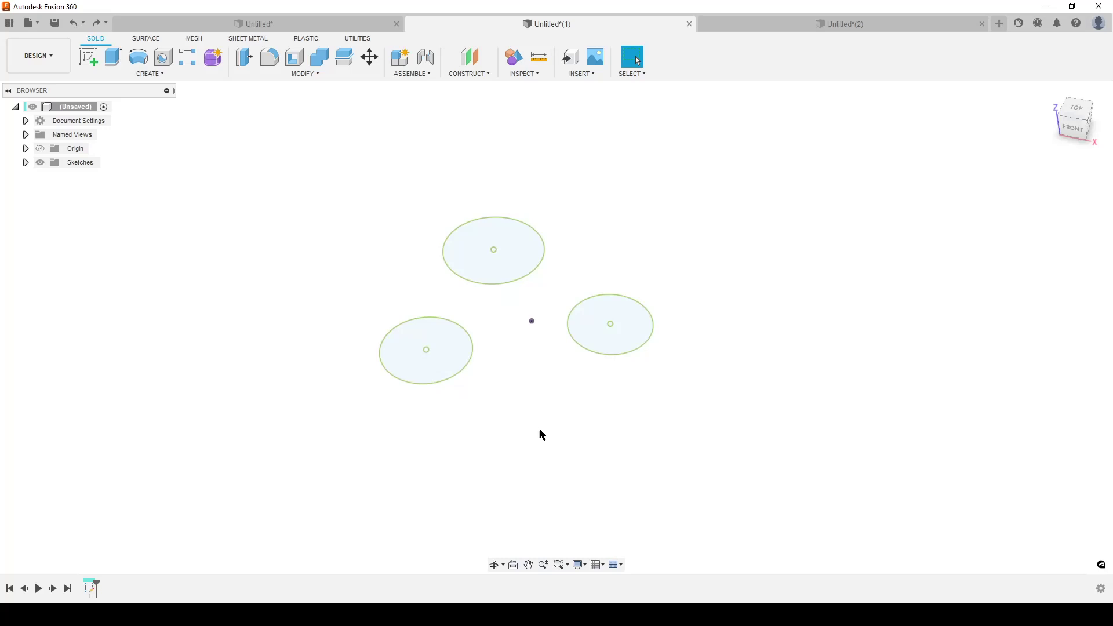
- Extrude the lower-left circle upward into a roughly 66 mm cylinder
key("e")
left_click(456, 355)
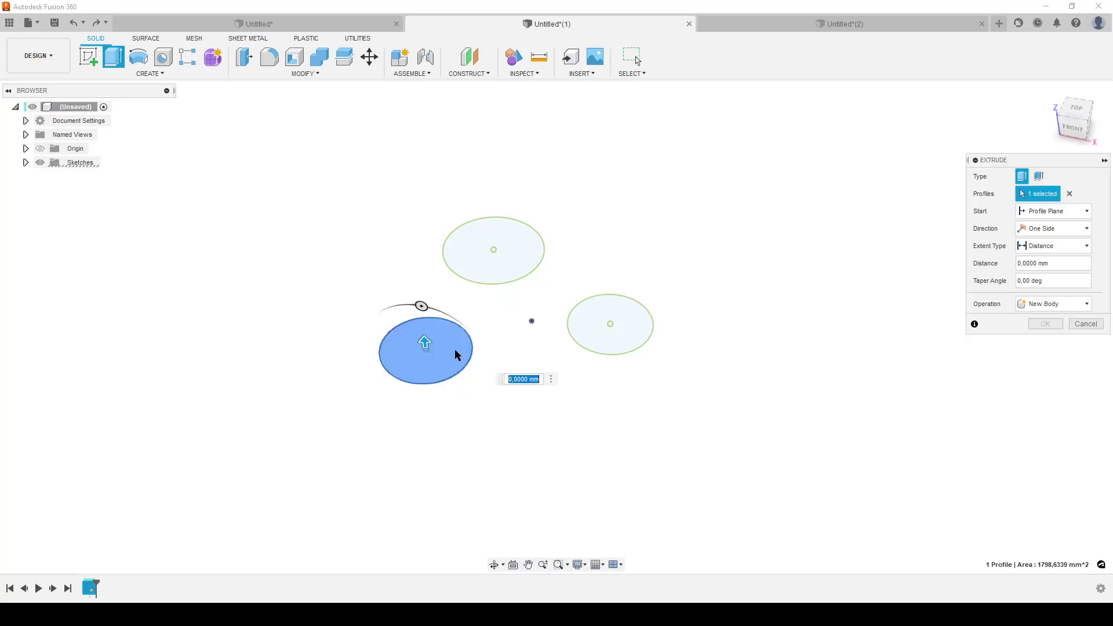
left_click_drag(425, 343, 403, 251)
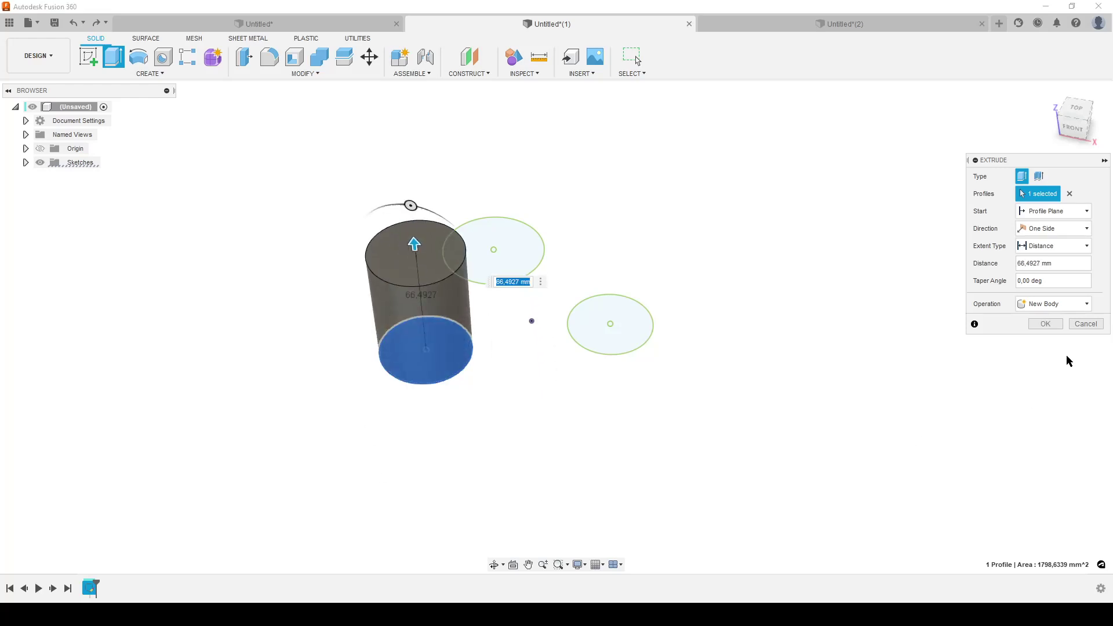
left_click(1045, 323)
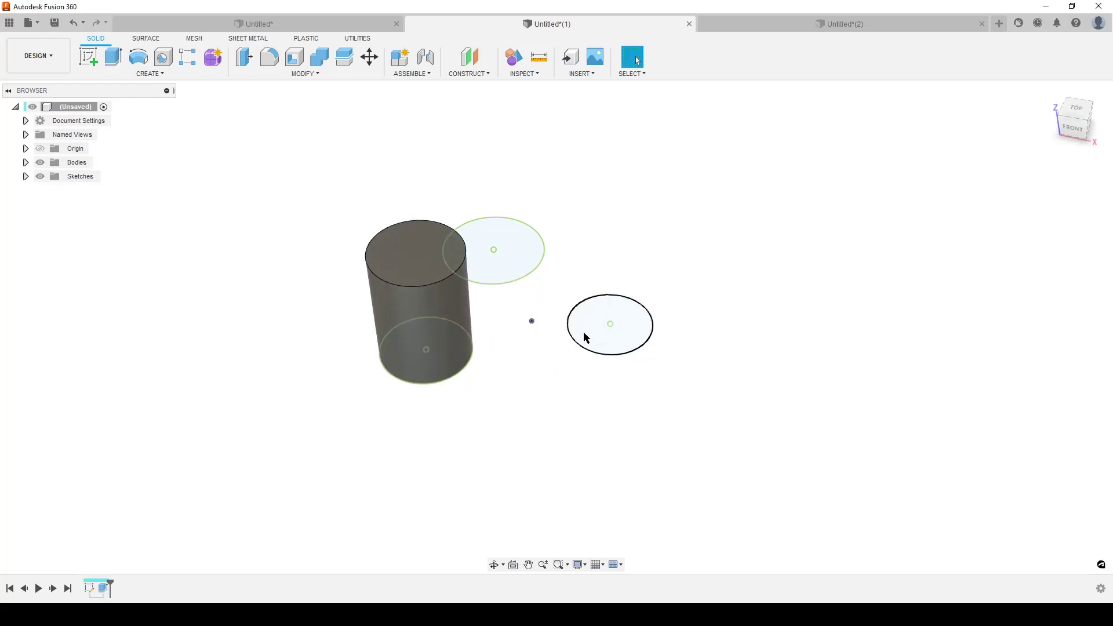
- Repeat Extrude on the upper circle, extruding it about 40.6 mm downward
right_click(810, 284)
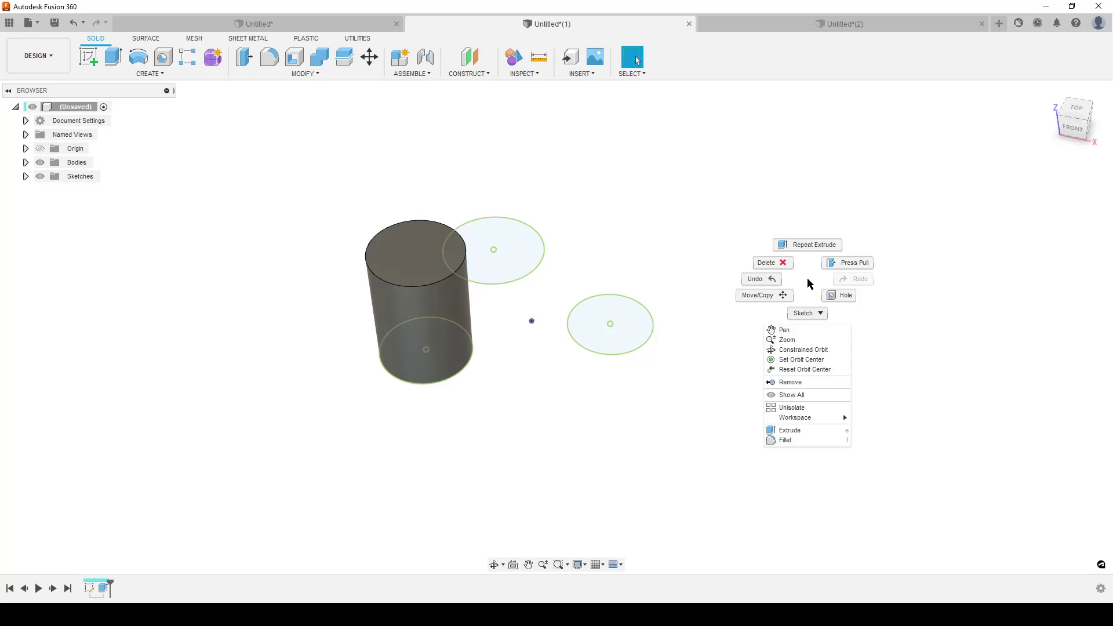
left_click(804, 245)
left_click(494, 242)
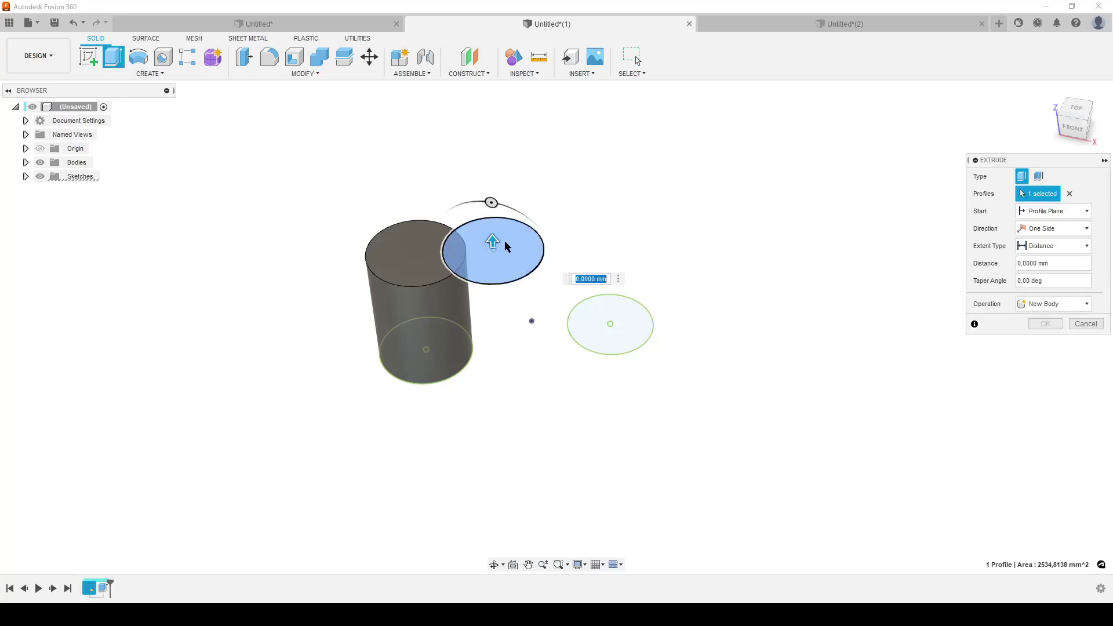
left_click_drag(494, 241, 498, 304)
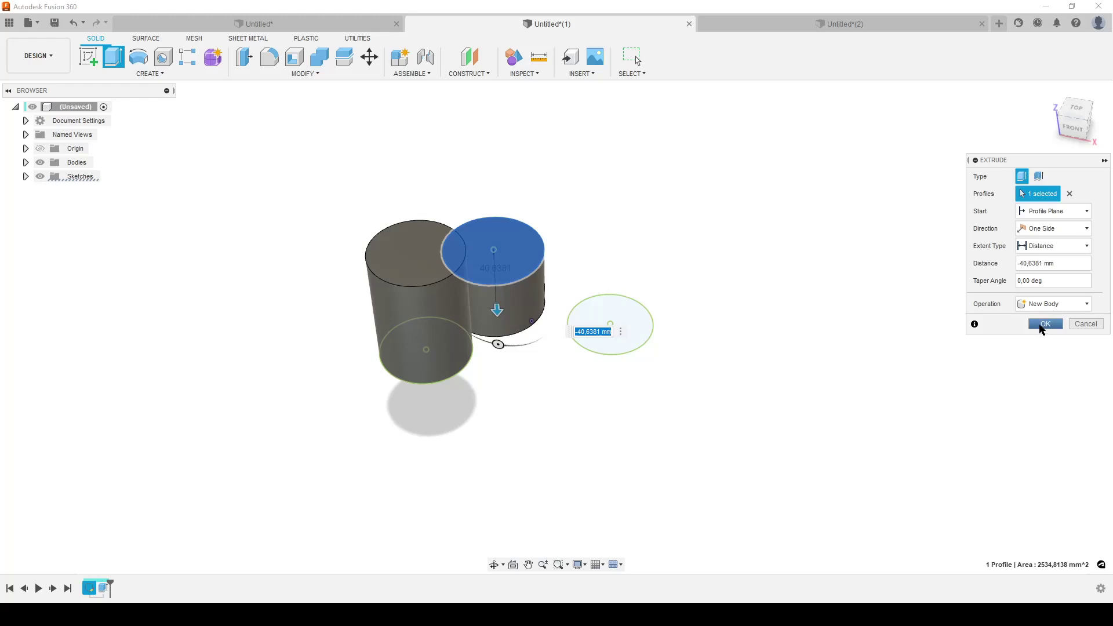
left_click(1042, 325)
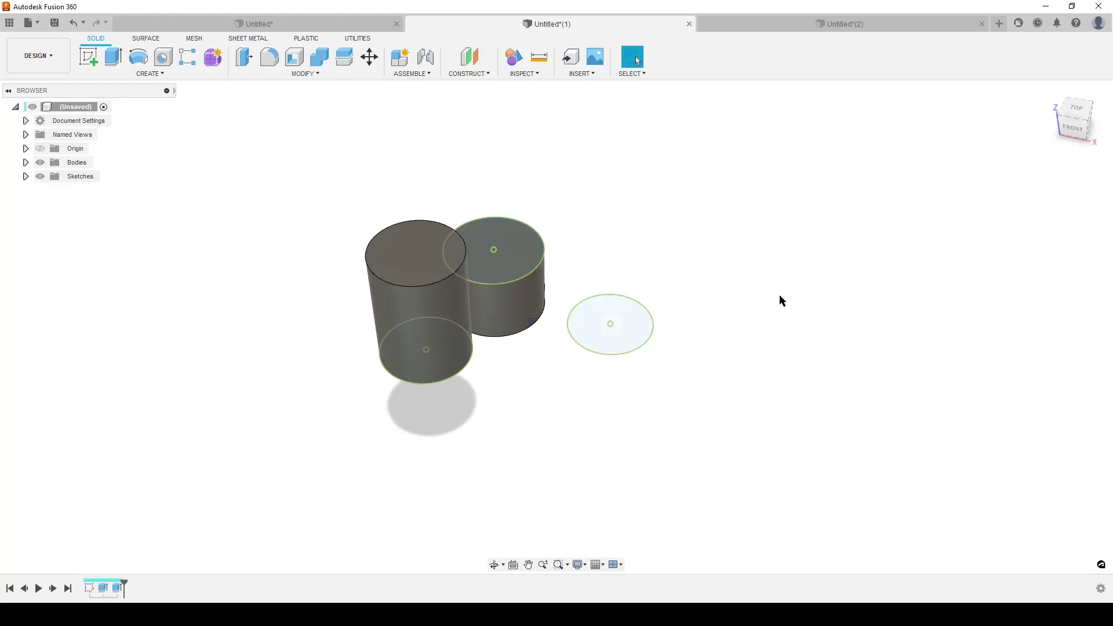
- Extrude the right-hand circle 87,1421 mm upward into a tall cylinder and inspect it
key("e")
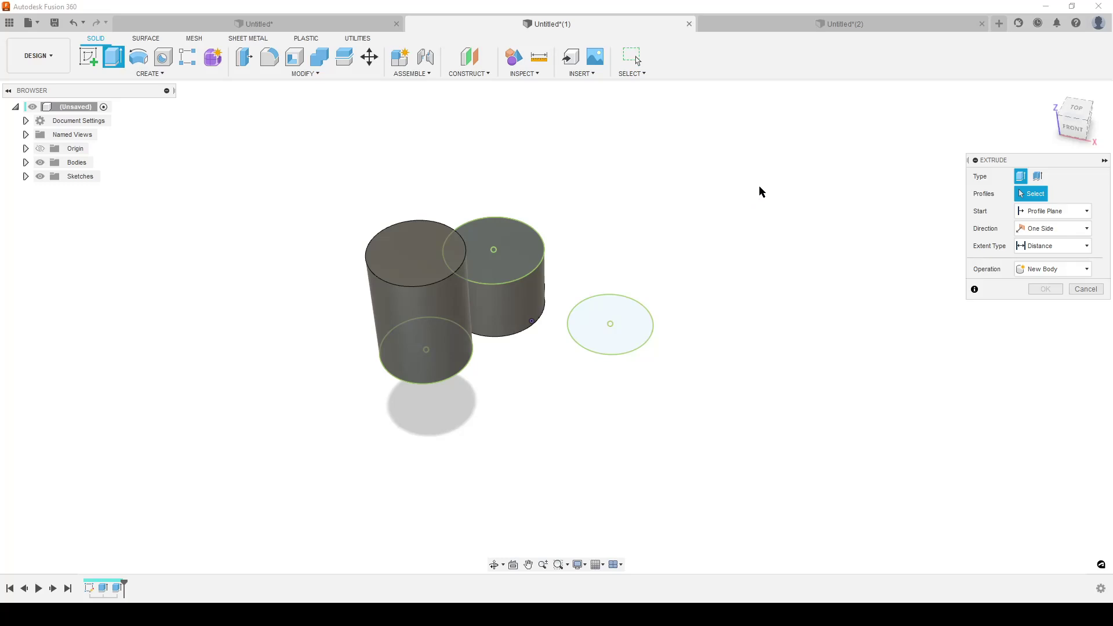
left_click(632, 343)
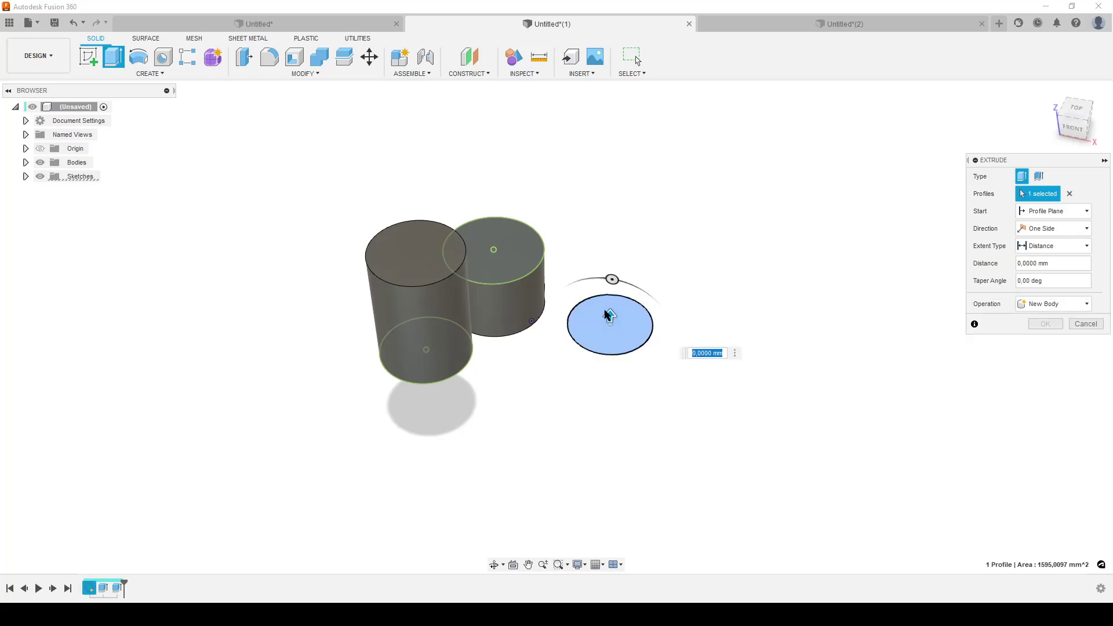
left_click_drag(604, 314, 601, 167)
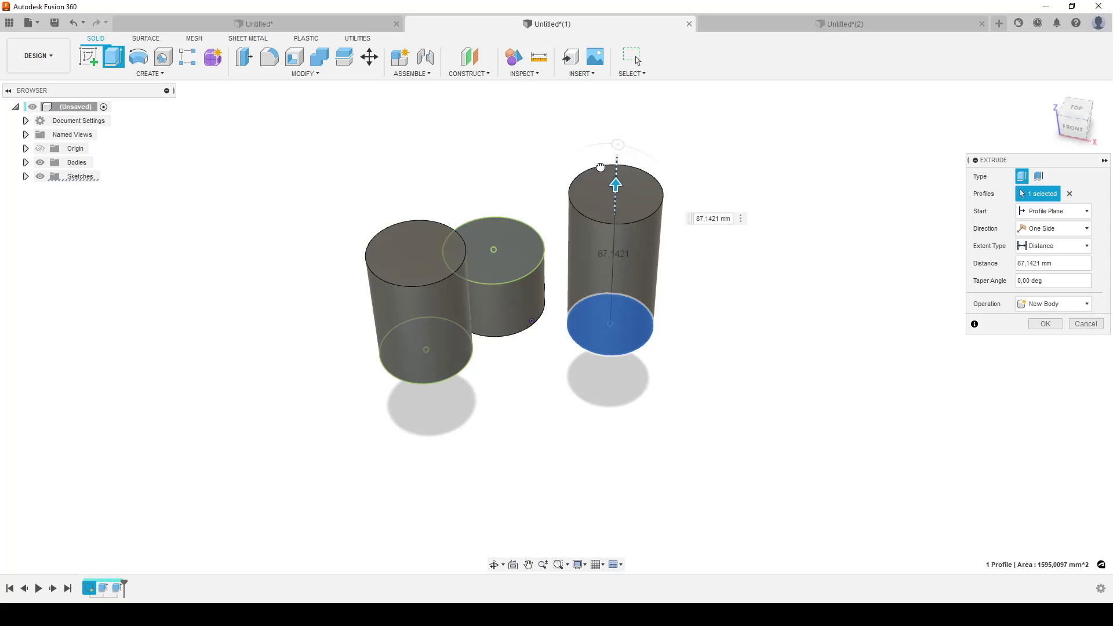
left_click(1045, 323)
scroll(662, 333, "down", 2)
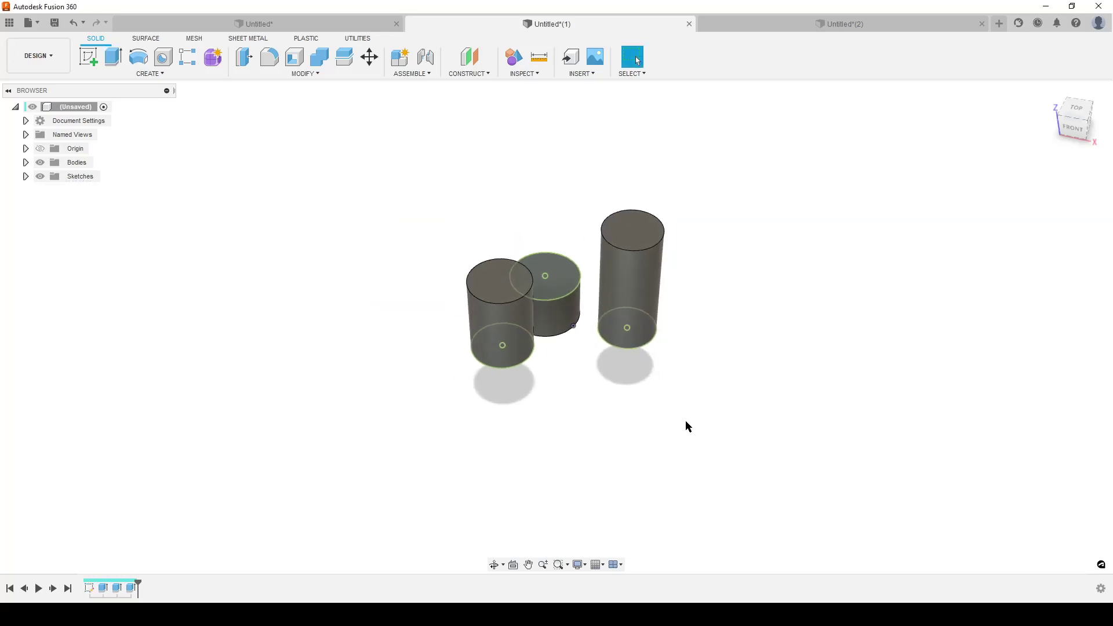
middle_click_drag(688, 428, 738, 356, "shift")
scroll(621, 378, "up", 3)
scroll(743, 436, "down", 2)
scroll(714, 416, "up", 2)
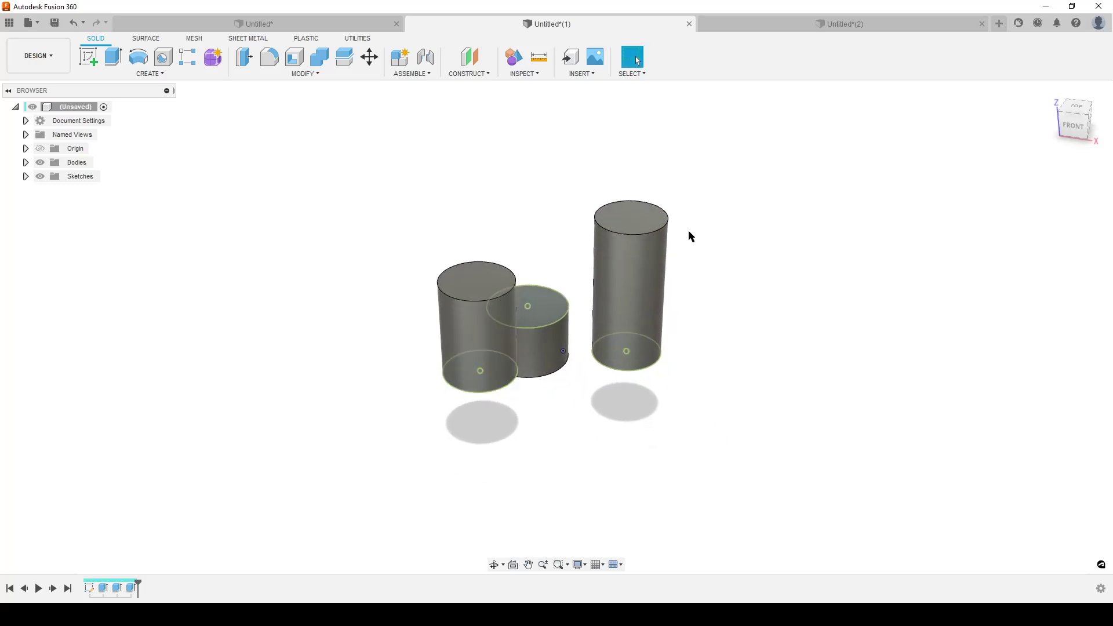
- Switch to the Untitled bracket design and frame the bracket in view
left_click(326, 23)
scroll(423, 385, "up", 1)
middle_click_drag(465, 372, 459, 451)
scroll(459, 451, "down", 2)
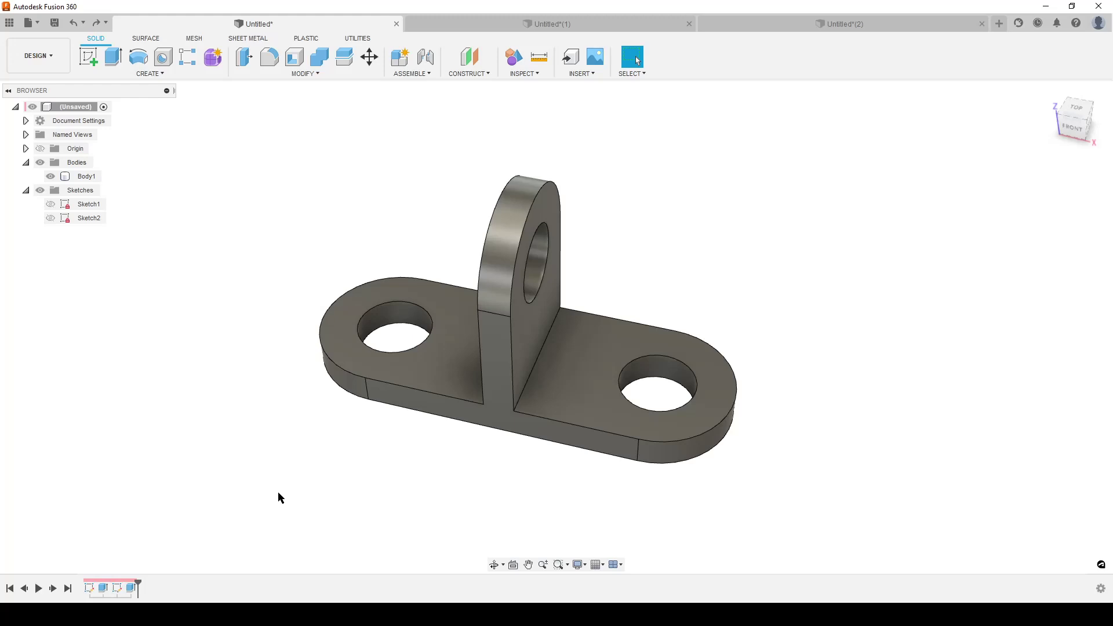
right_click(587, 364)
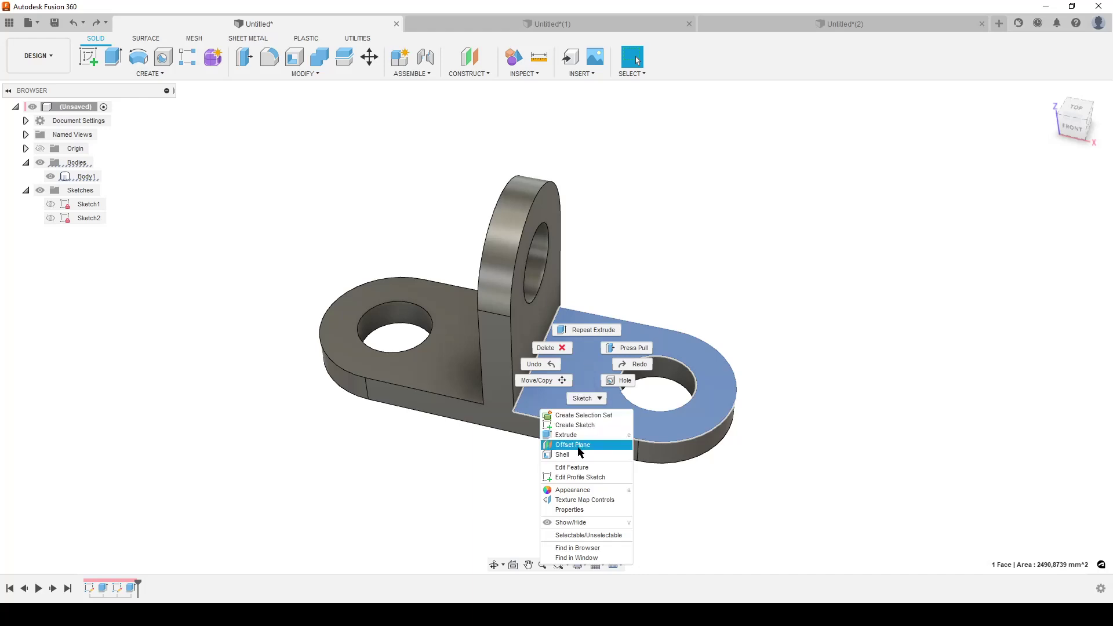
left_click(604, 479)
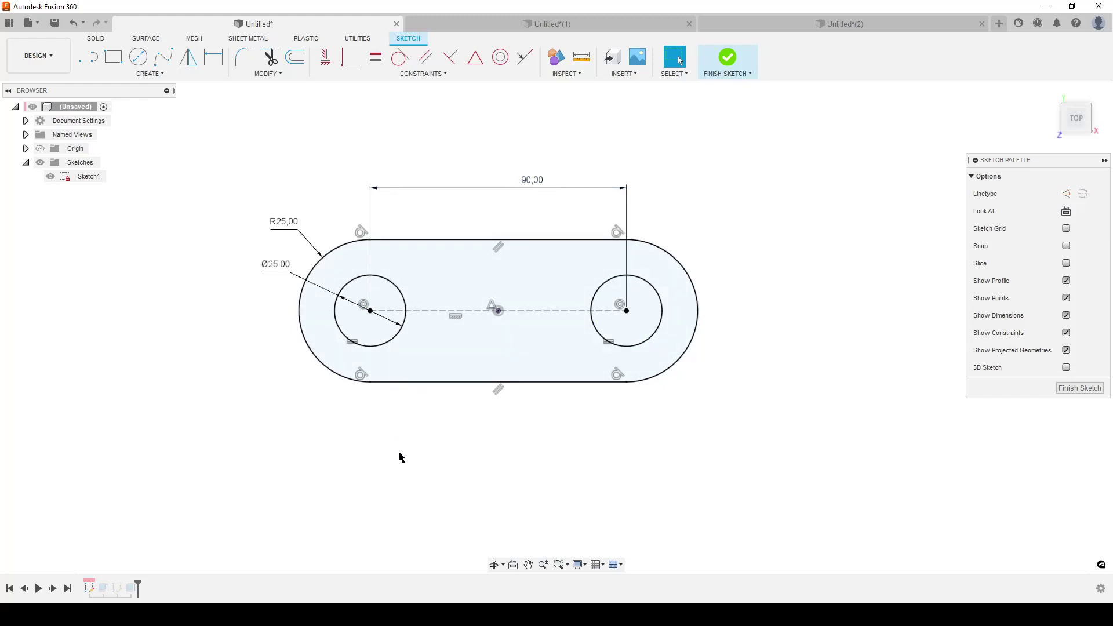
left_click(1079, 388)
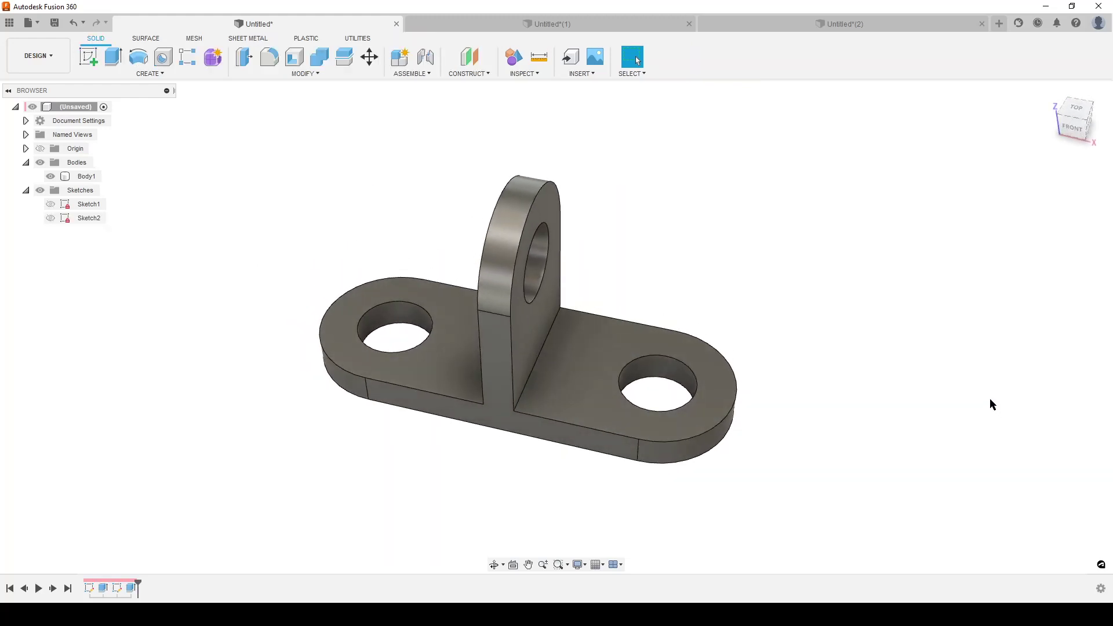
right_click(596, 333)
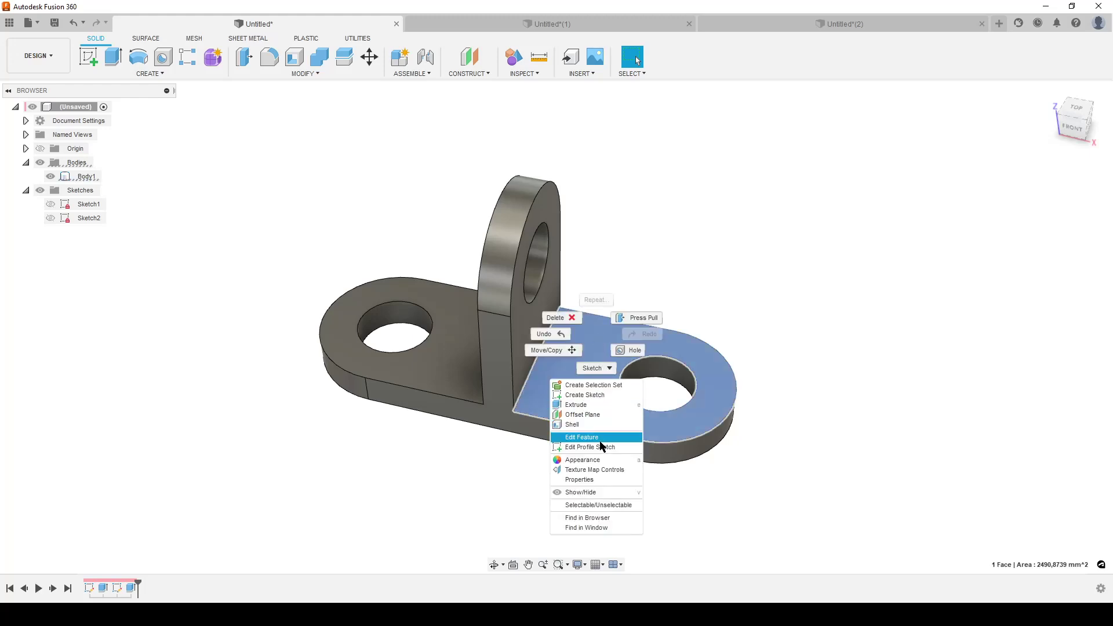
left_click(600, 439)
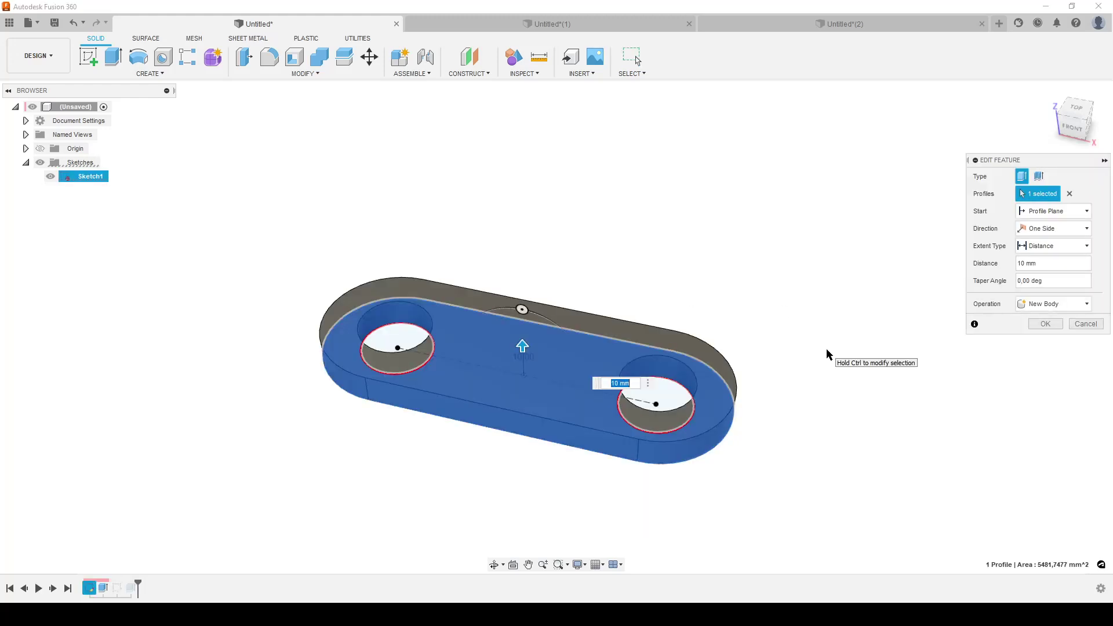
key("Return")
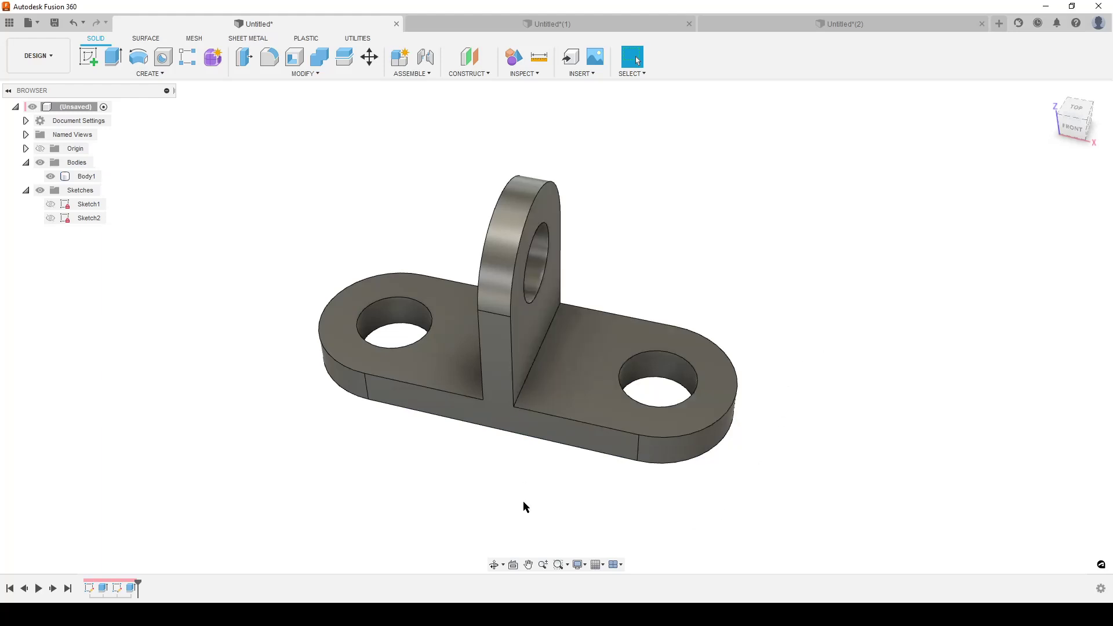
left_click(502, 402)
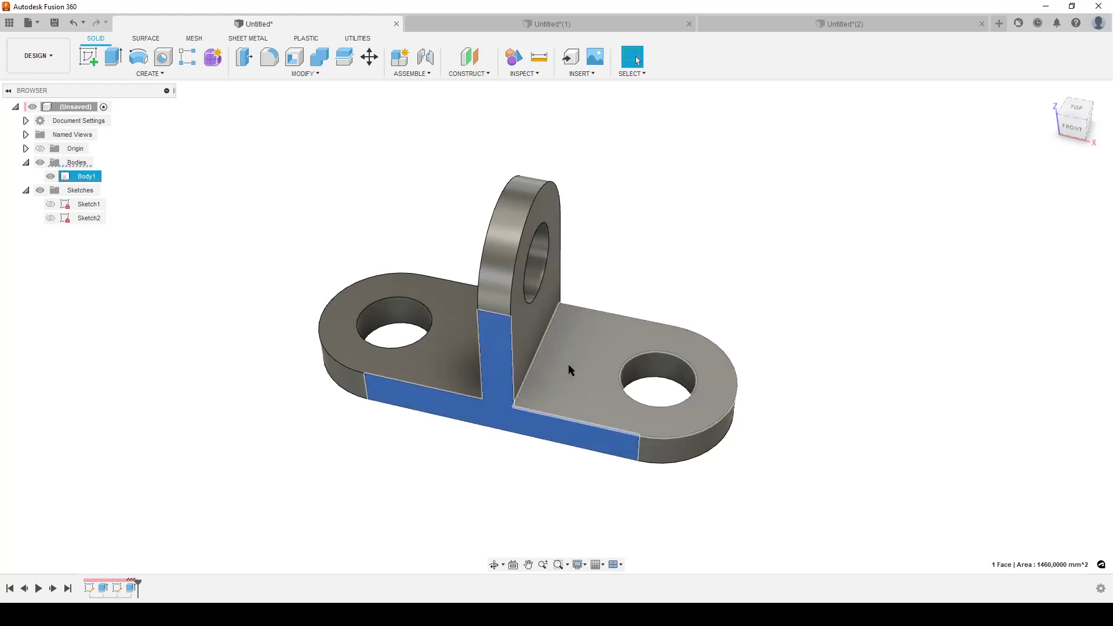
right_click(499, 376)
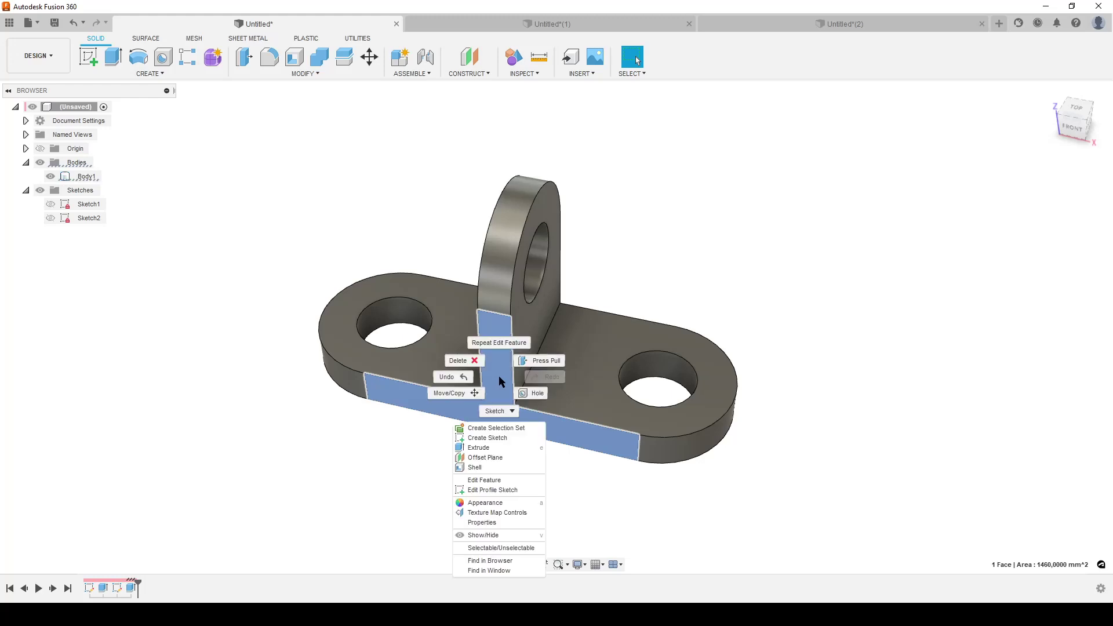
left_click(509, 469)
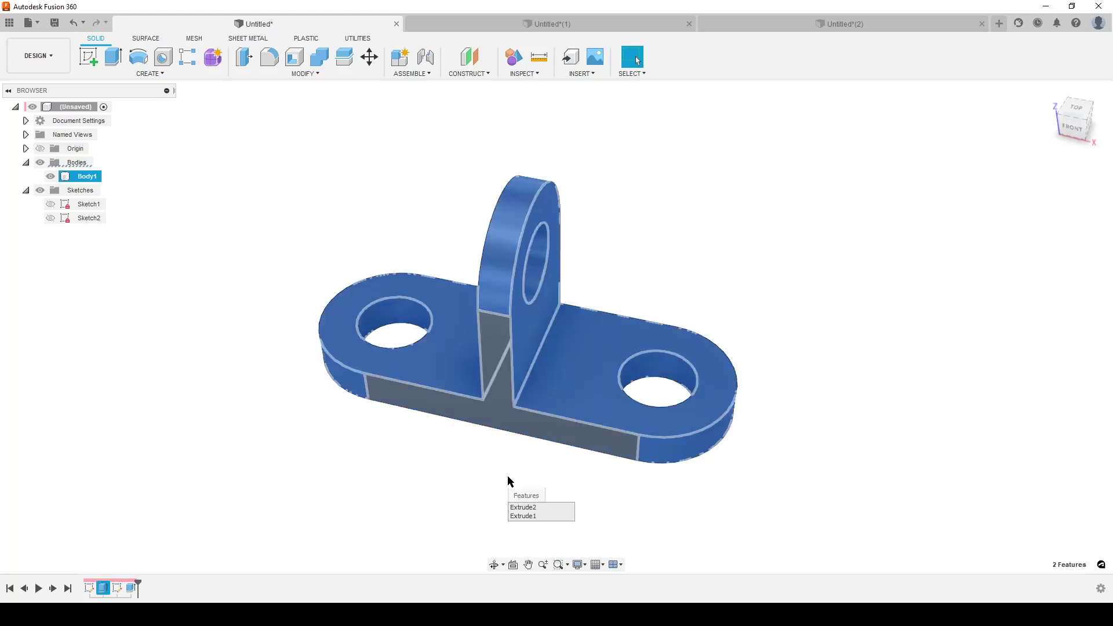
left_click(520, 508)
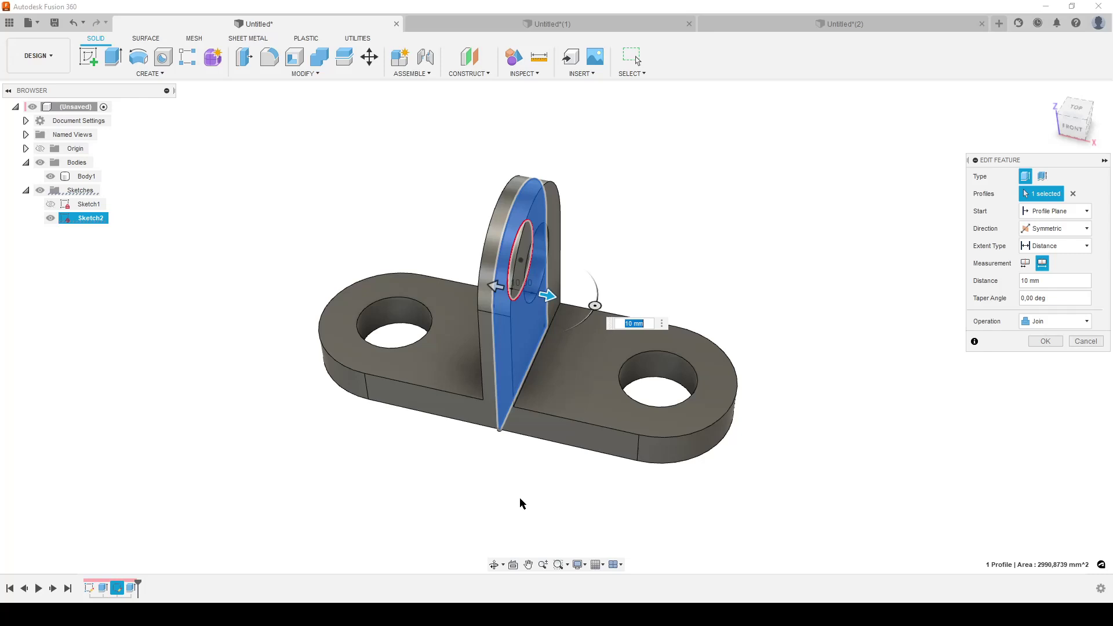
key("Return")
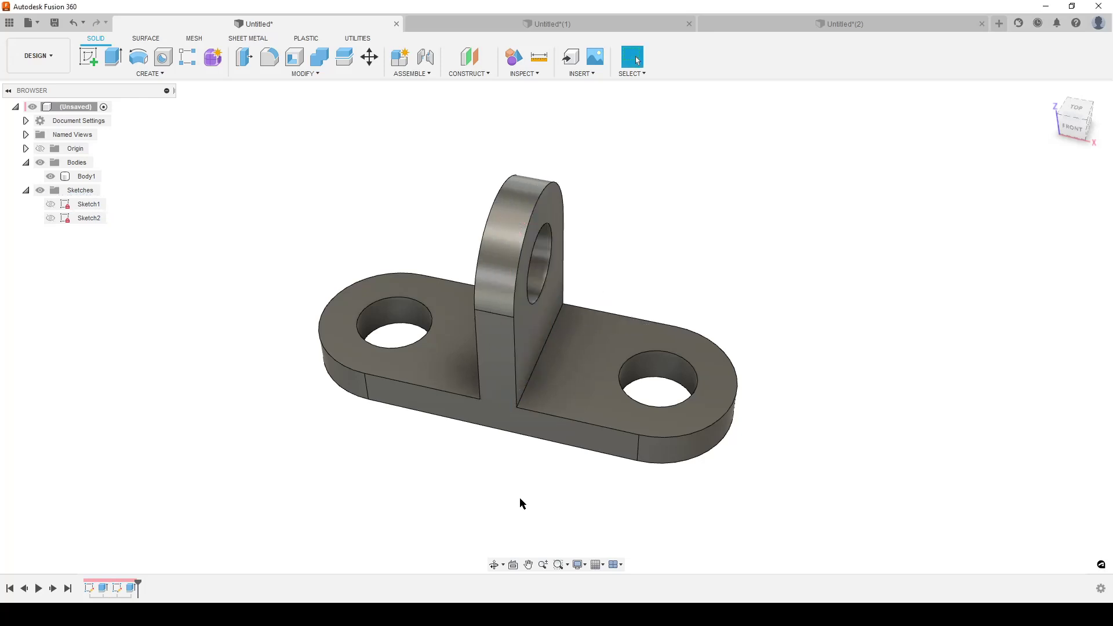
middle_click_drag(520, 500, 476, 502, "shift")
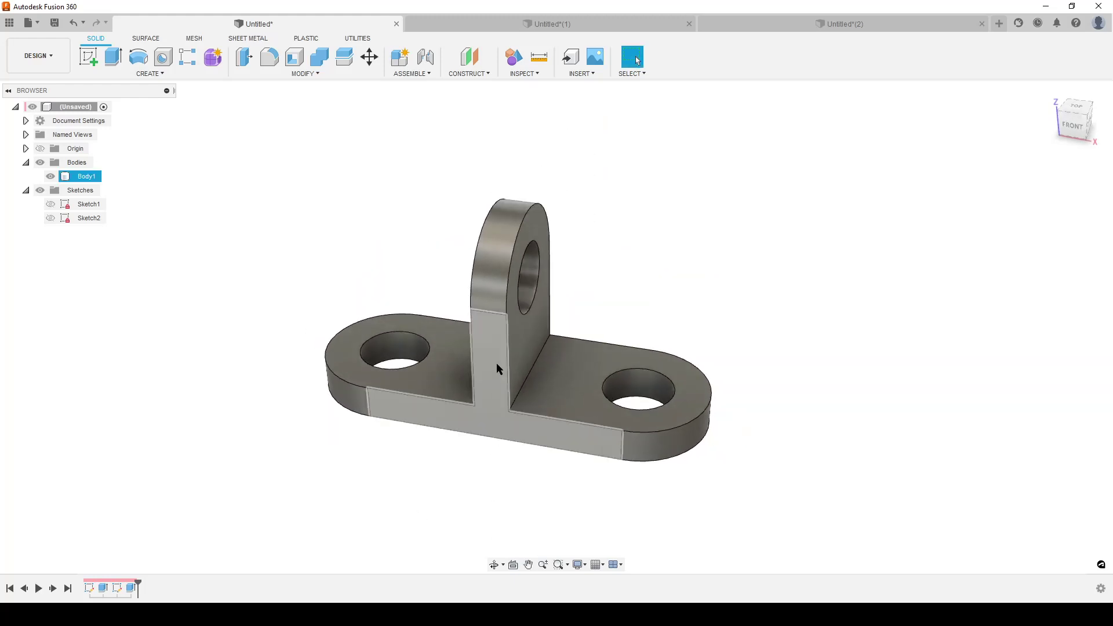
- Extrude the bracket's front face 22,2255 mm as a Join
right_click(496, 365)
left_click(486, 435)
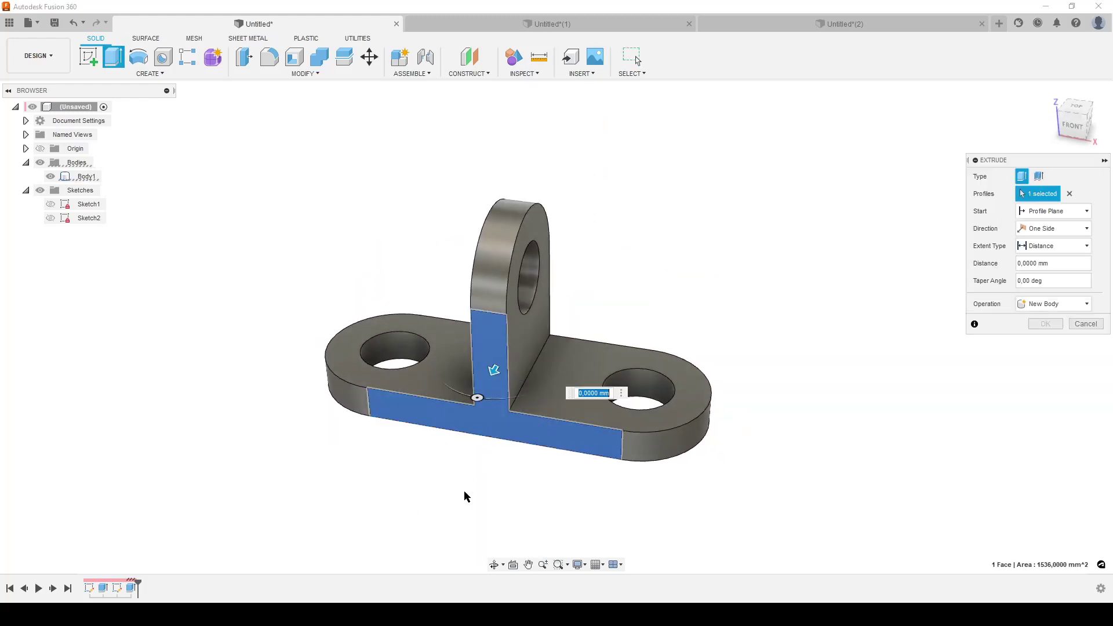
left_click_drag(492, 382, 471, 408)
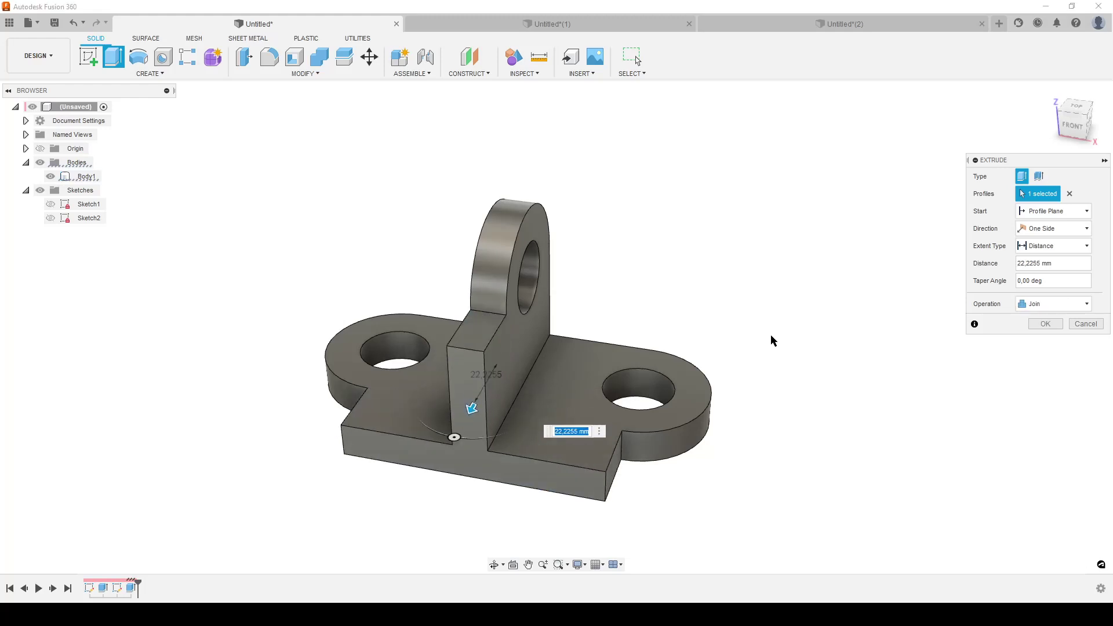
key("Return")
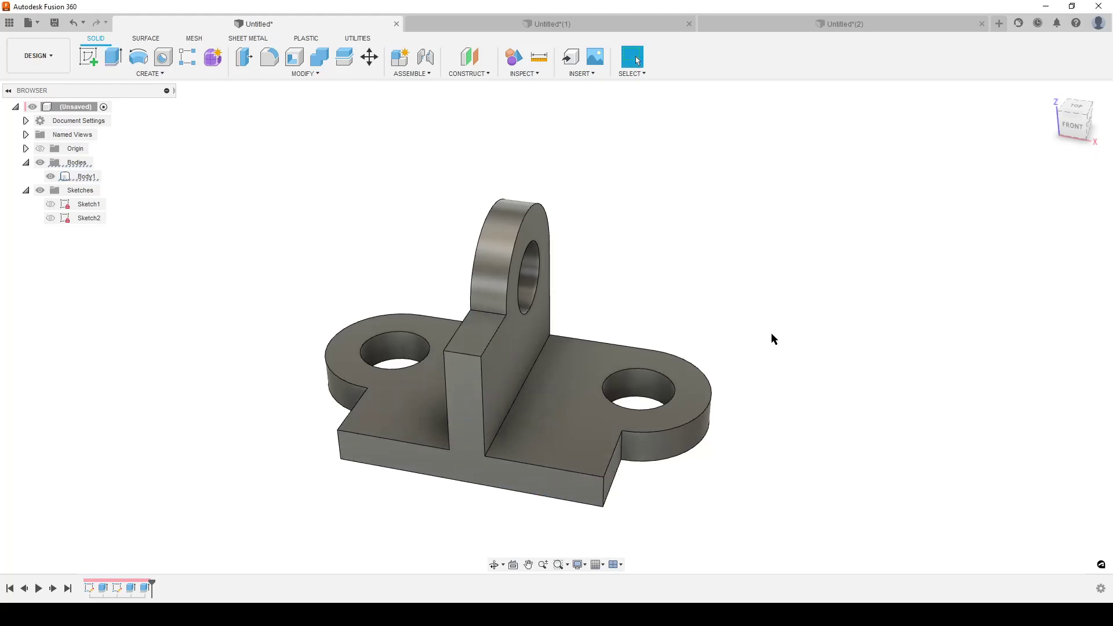
- Extrude the rib's top face with extent To Object, ending at the base top face
right_click(471, 326)
left_click(461, 399)
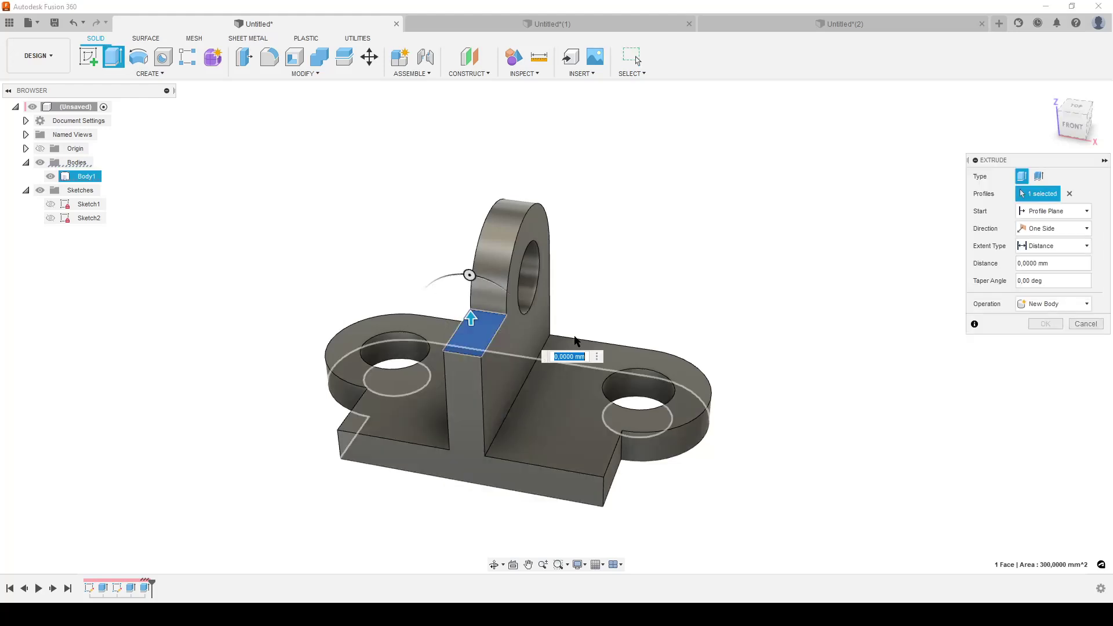
left_click(1086, 246)
left_click(1040, 270)
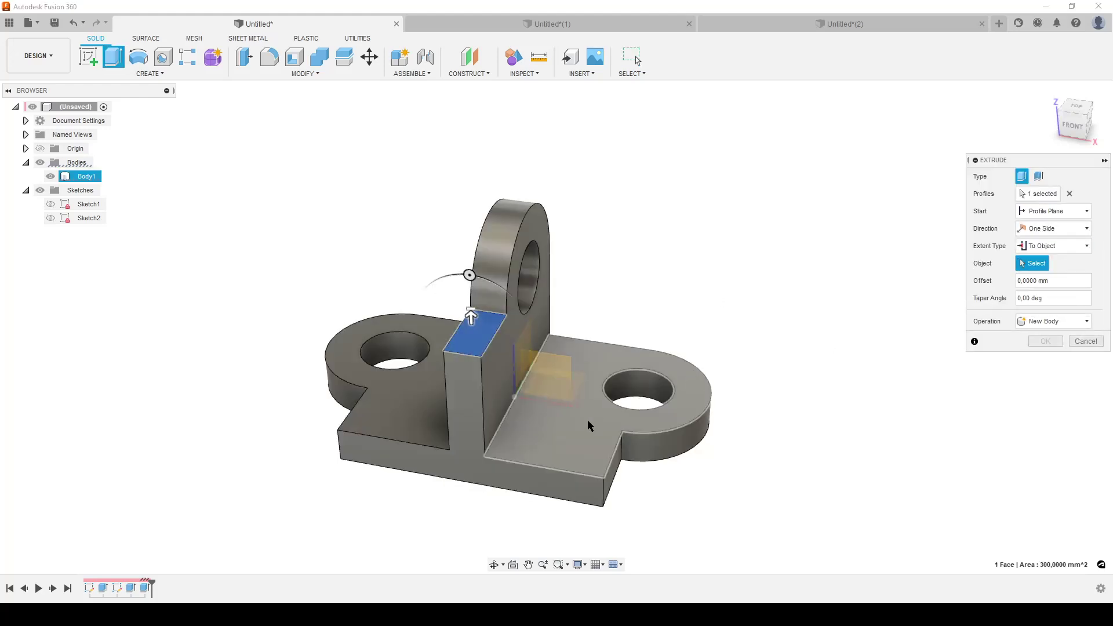
left_click(580, 444)
left_click(1046, 378)
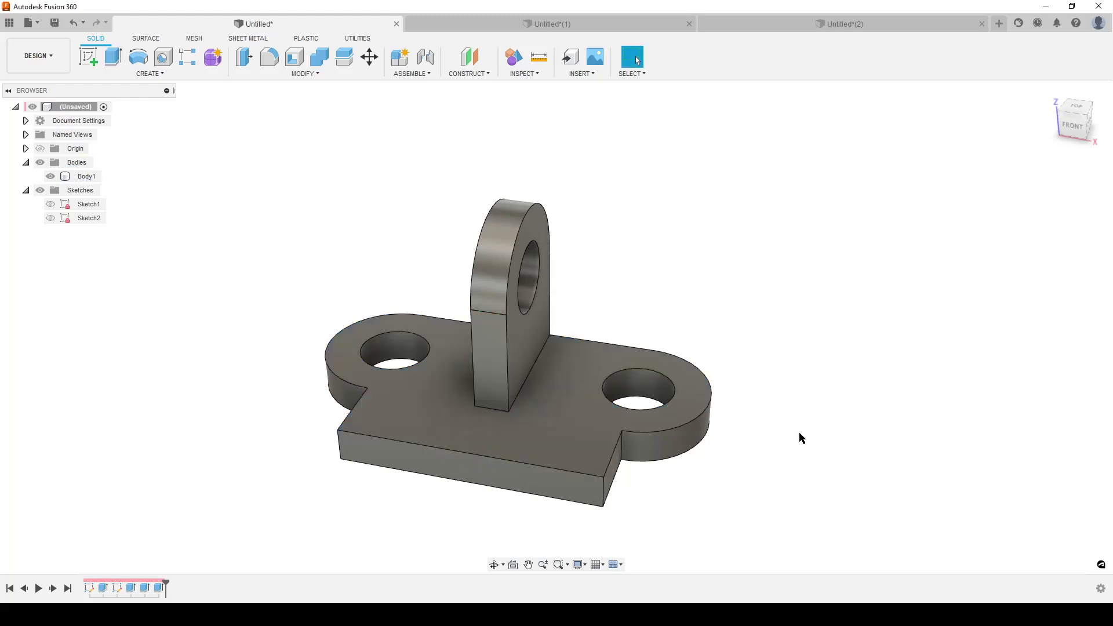
left_click(604, 490)
- Fillet both front vertical corner edges at 5 mm and orbit to inspect the result
left_click(340, 446)
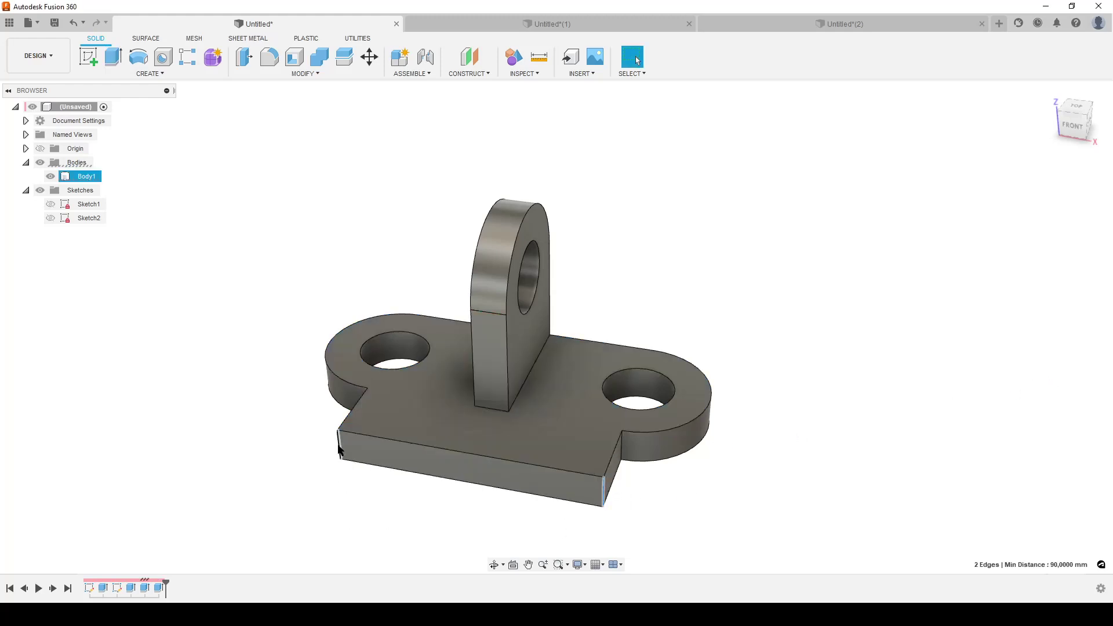
right_click(759, 197)
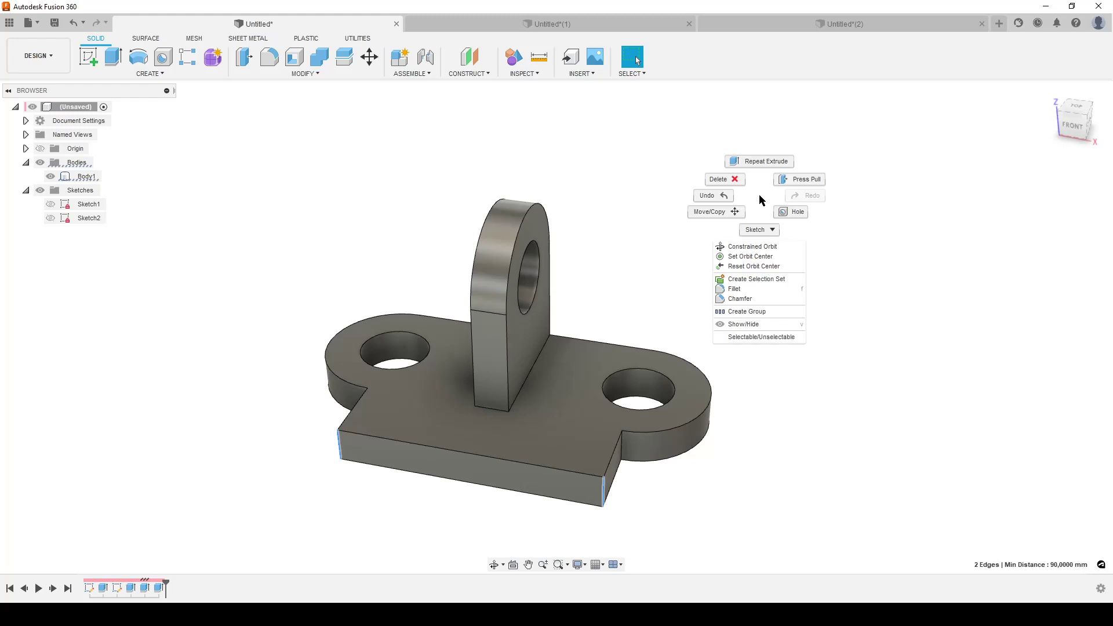
left_click(736, 289)
type("5")
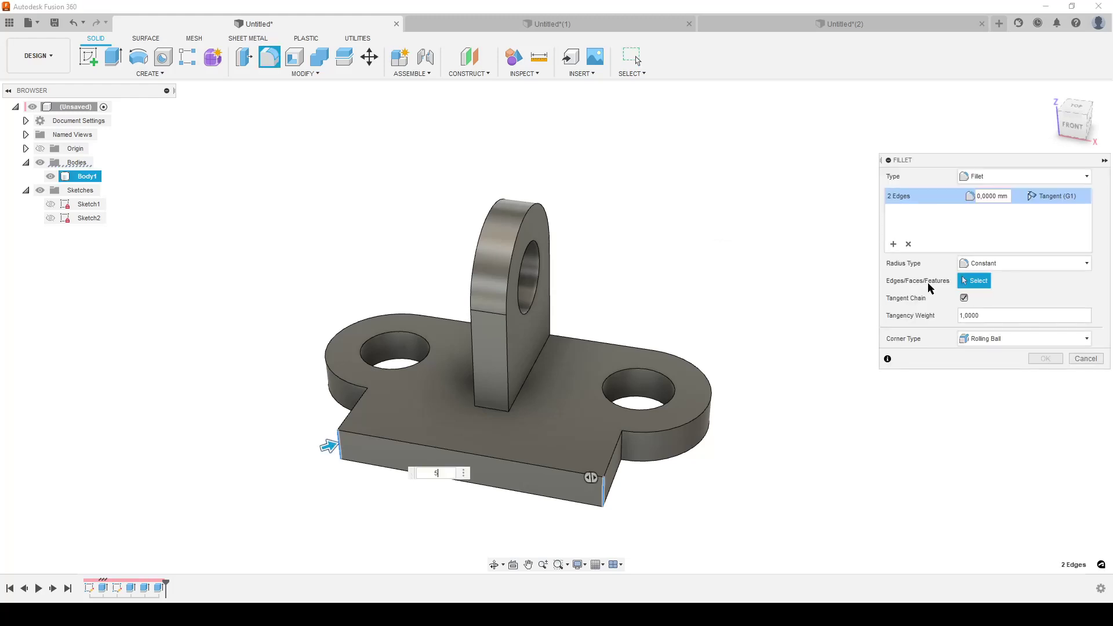
key("Return")
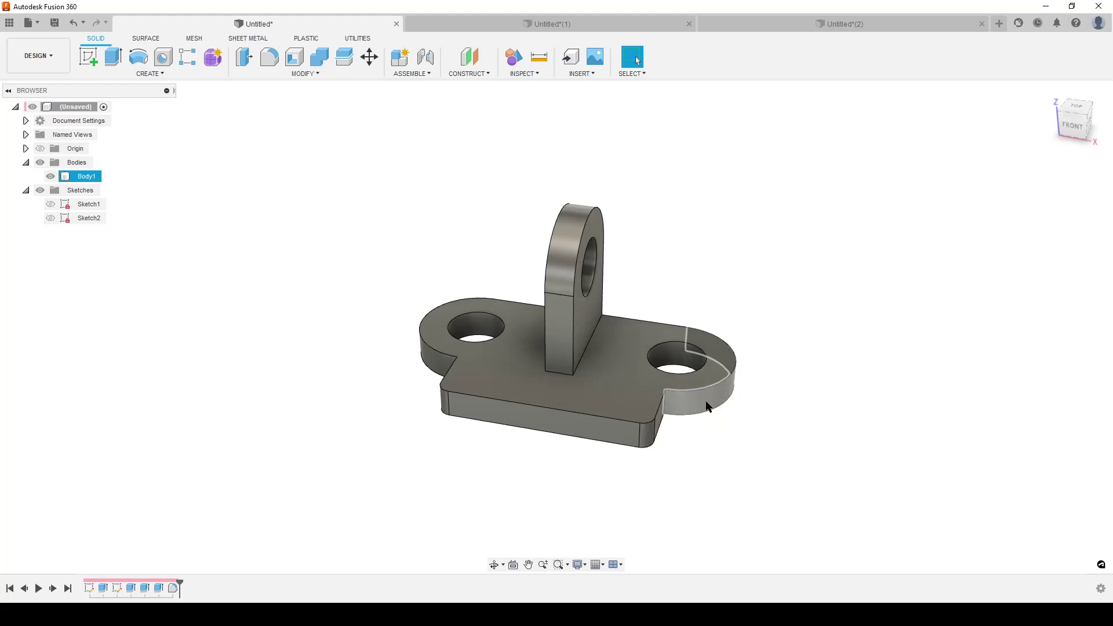
middle_click_drag(696, 348, 715, 388, "shift")
key("Escape")
left_click(818, 365)
middle_click_drag(906, 344, 667, 384, "shift")
scroll(666, 389, "up", 3)
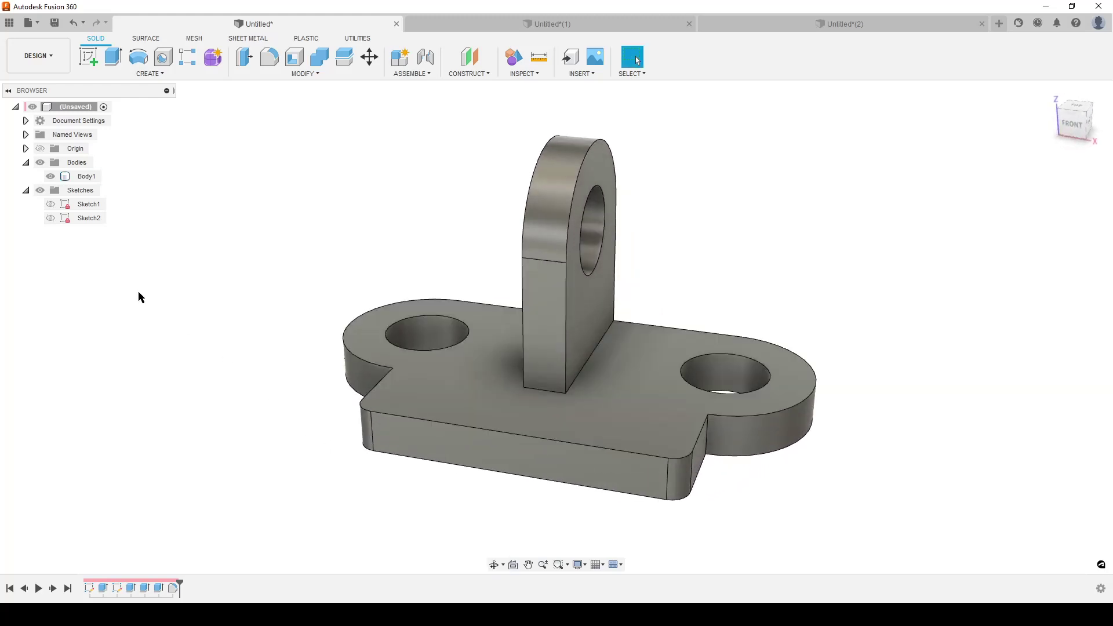